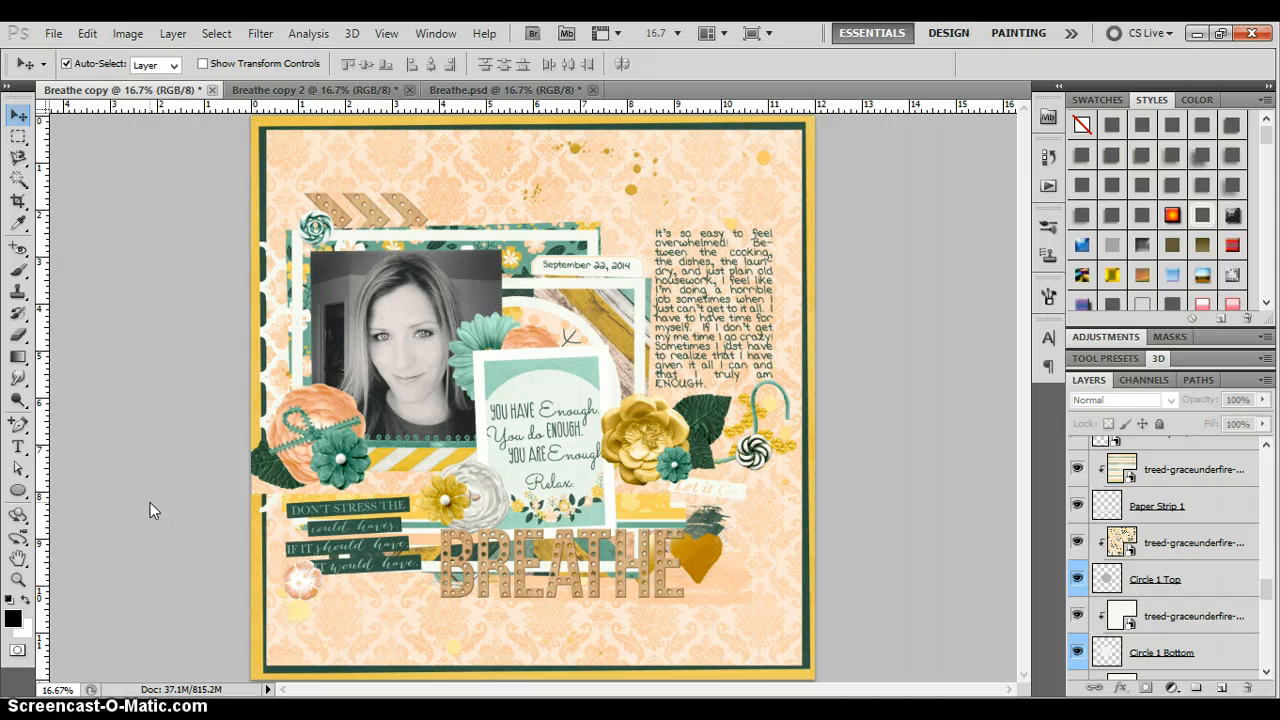
# Flip between Breathe copy, Breathe copy 2 and Breathe.psd, ending on Breathe.psd with the yellow flower selected
pyautogui.click(287, 92)
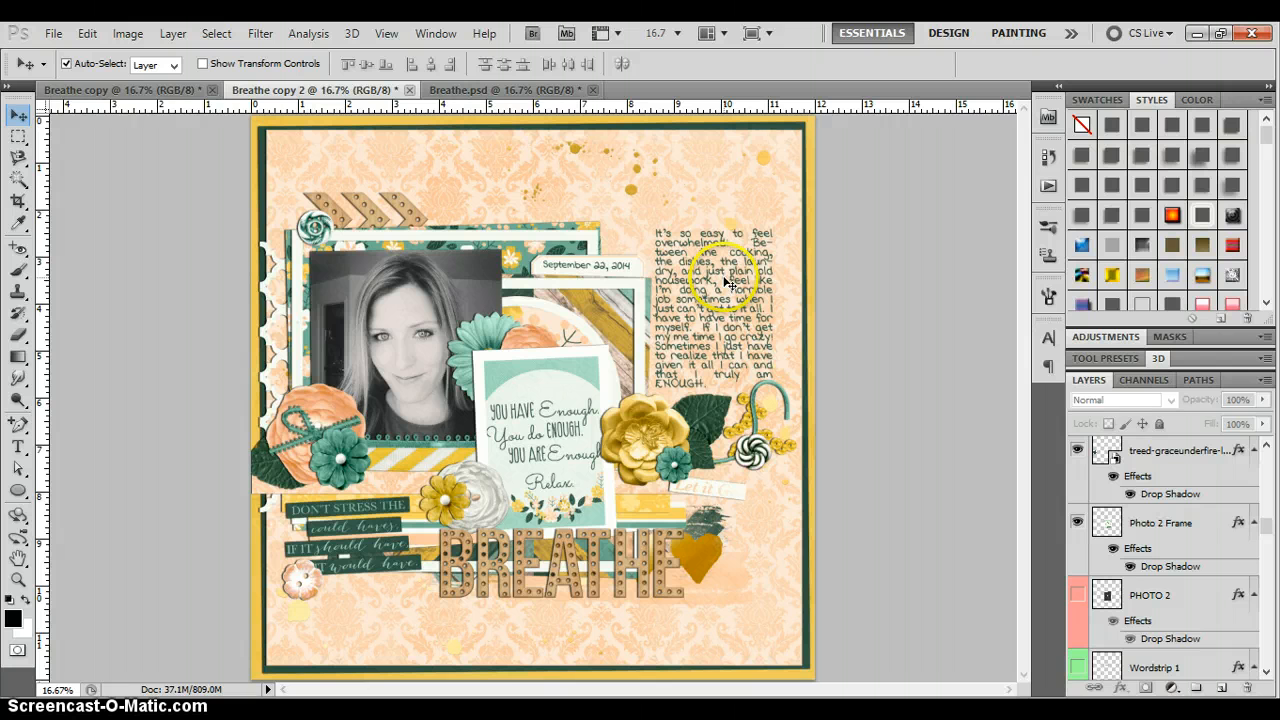
pyautogui.click(107, 90)
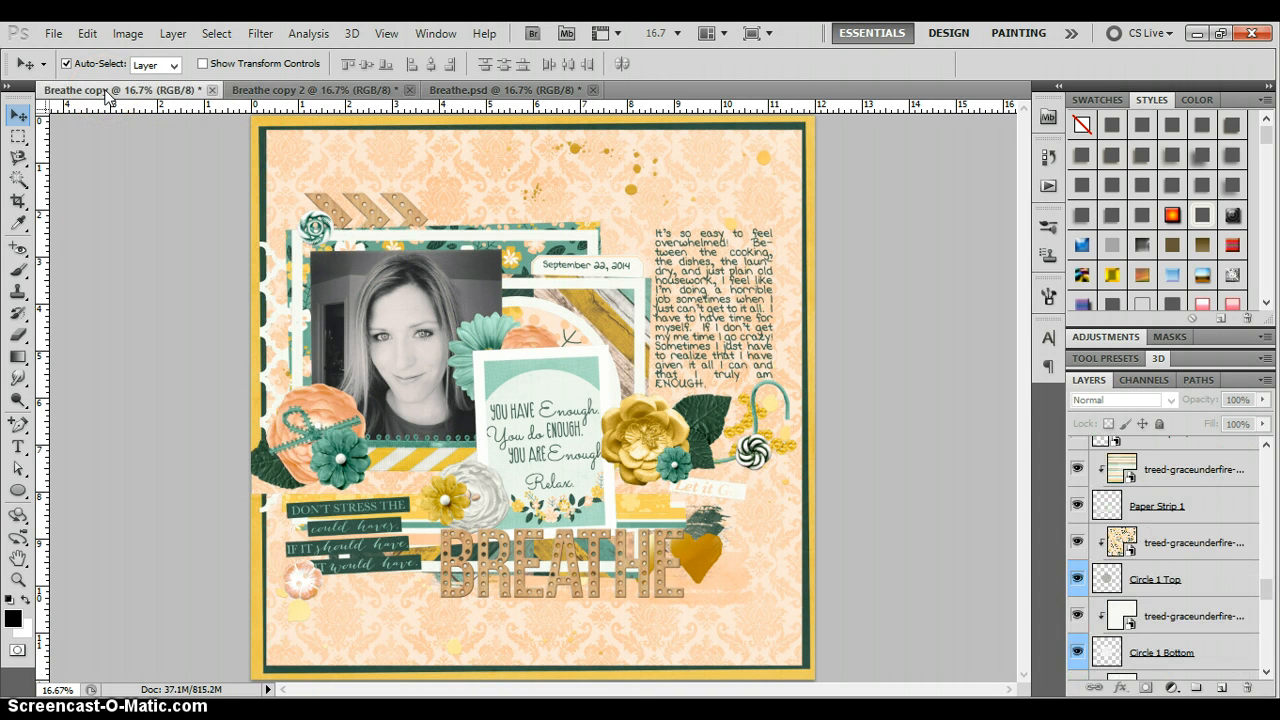
pyautogui.click(273, 92)
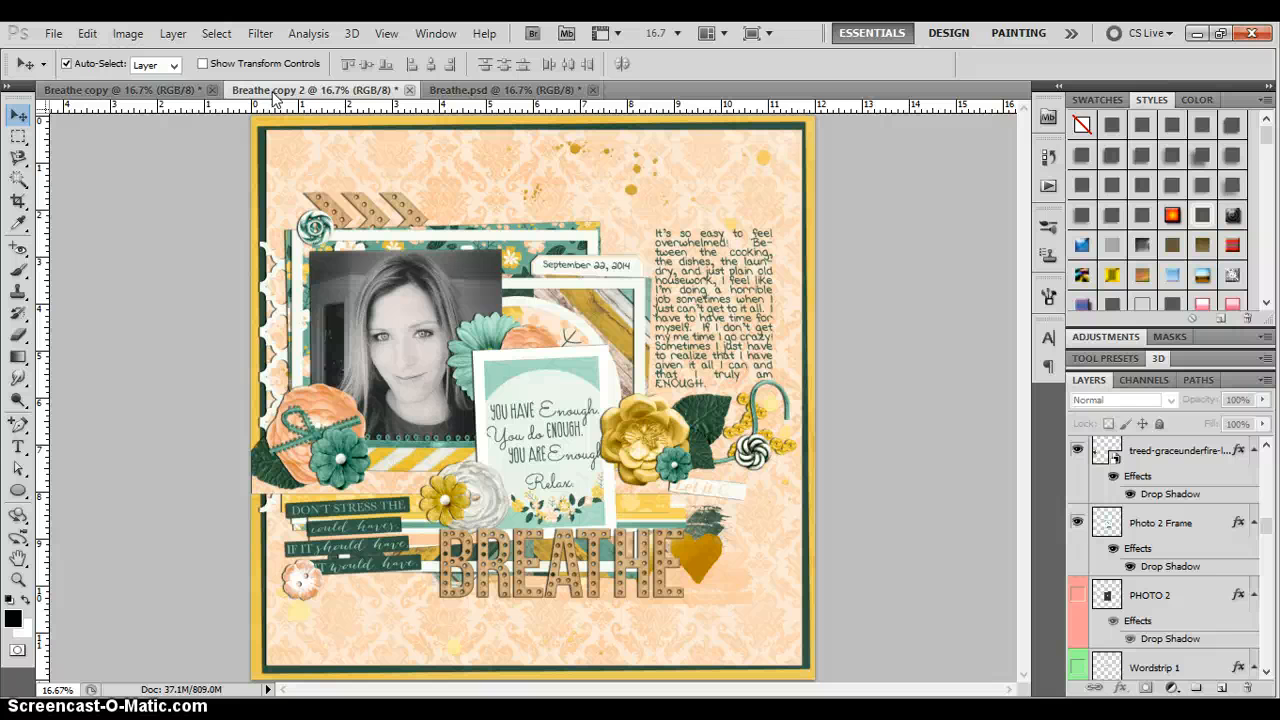
pyautogui.click(484, 91)
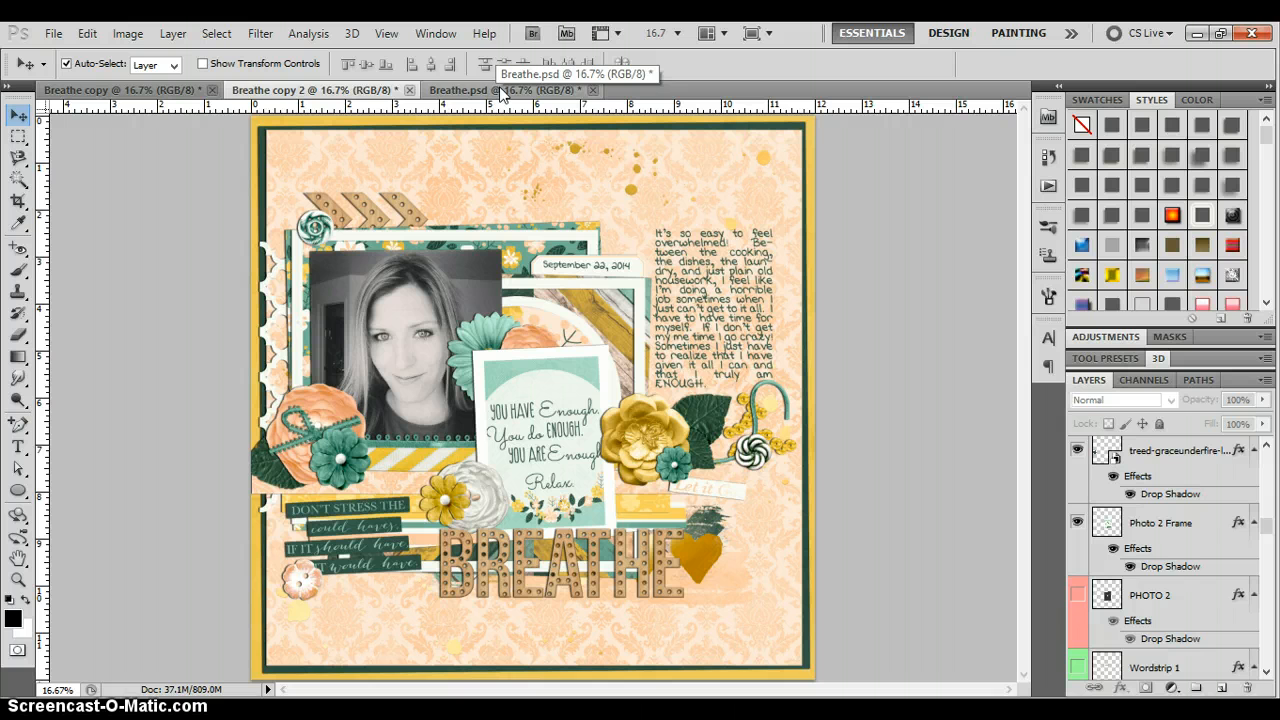
pyautogui.click(500, 91)
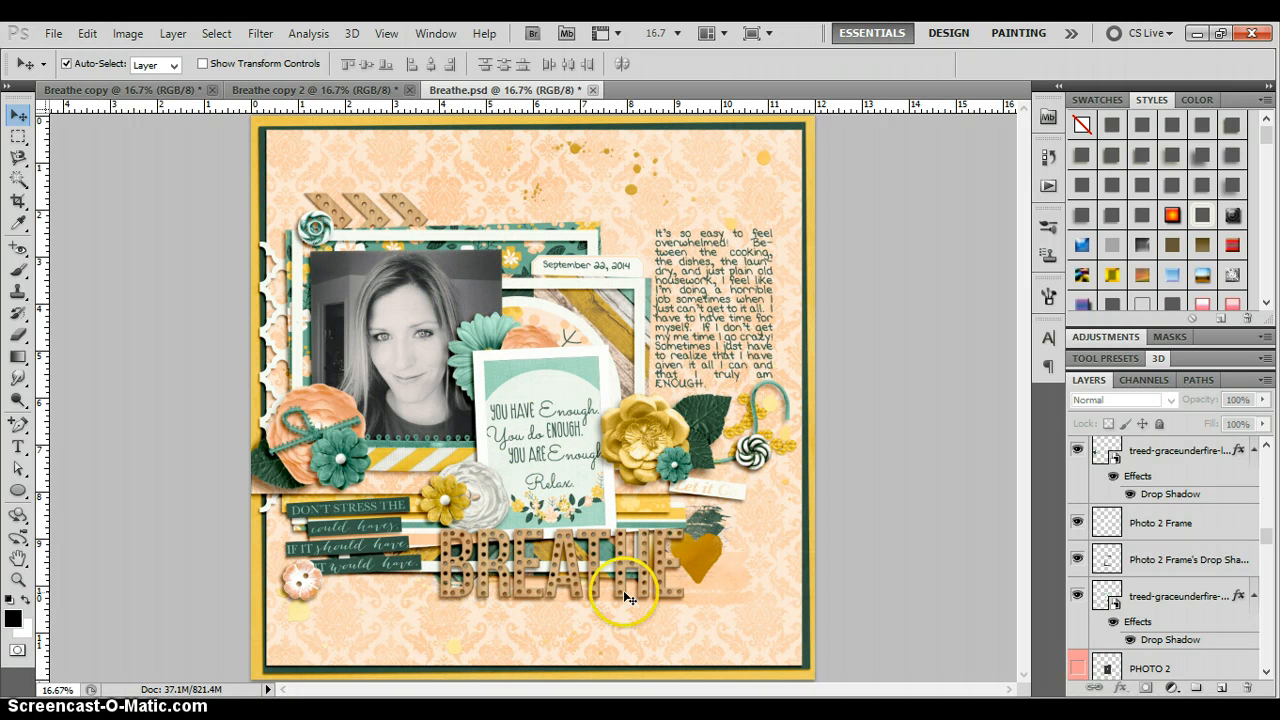
pyautogui.click(163, 92)
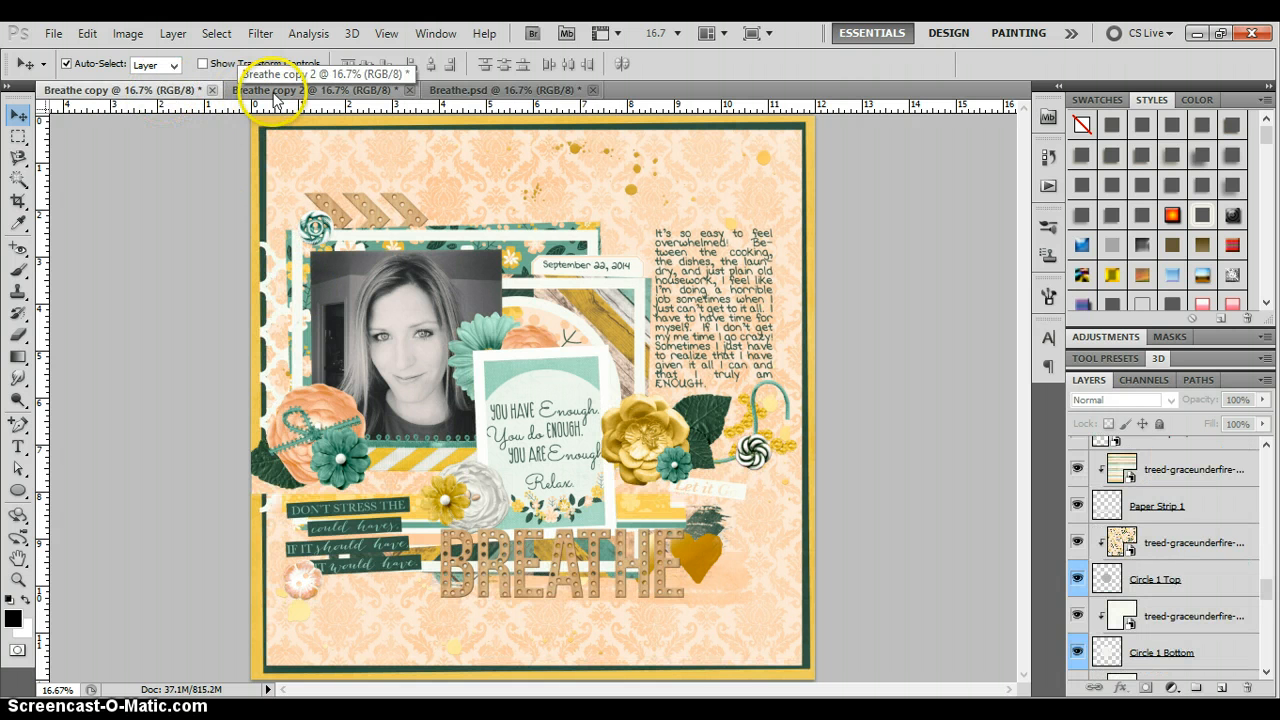
pyautogui.click(310, 91)
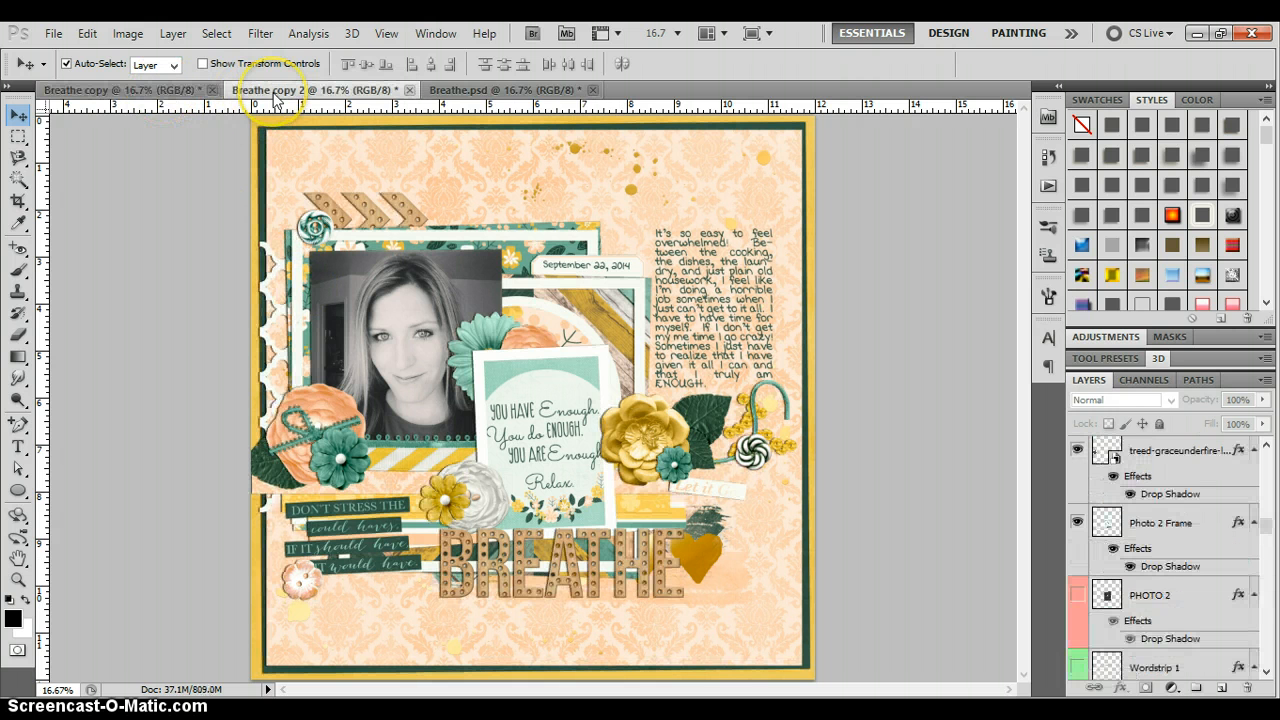
pyautogui.click(484, 91)
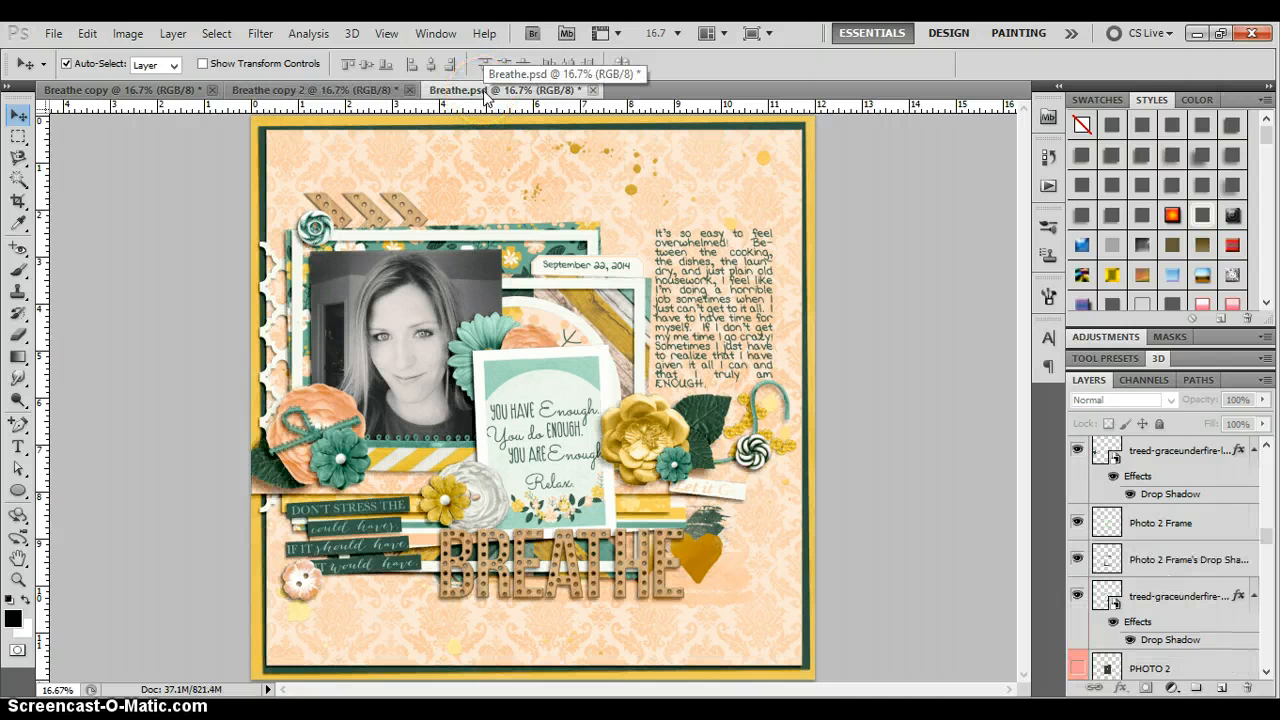
pyautogui.click(650, 438)
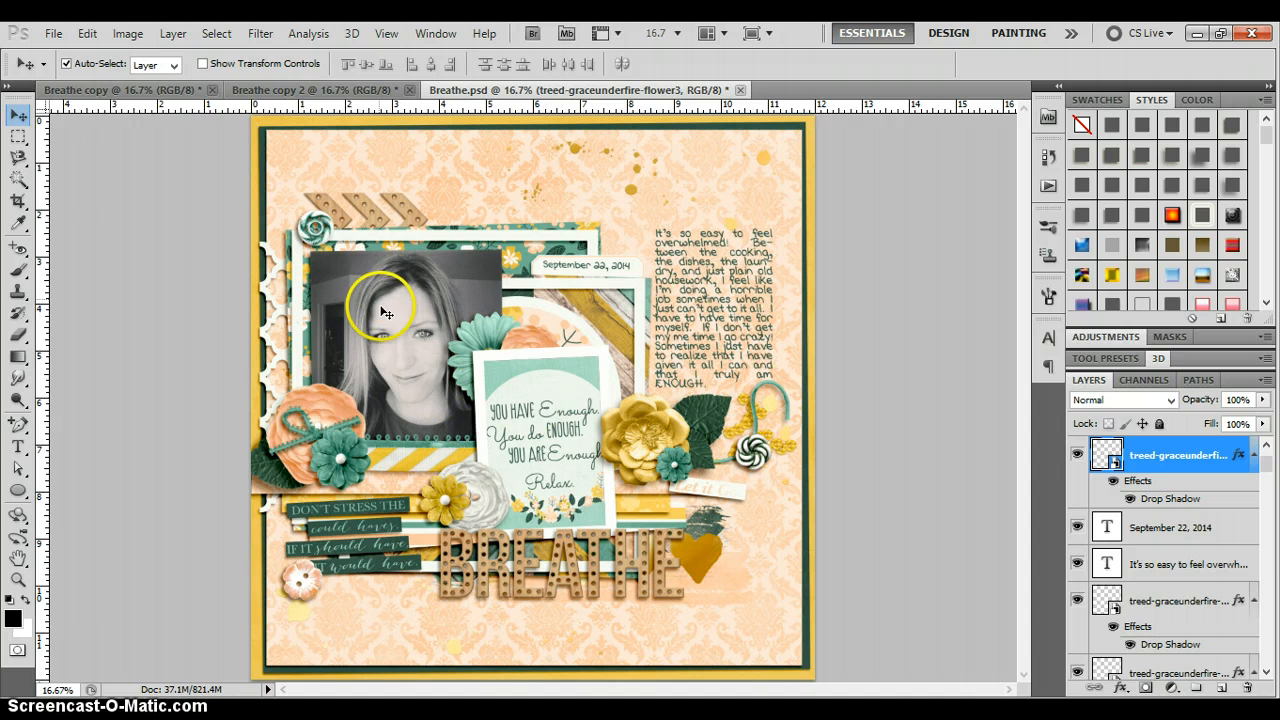
# Select the Paper 3 layer and show its Drop Shadow settings (60% opacity, 20 px distance, 21 px size)
pyautogui.click(293, 244)
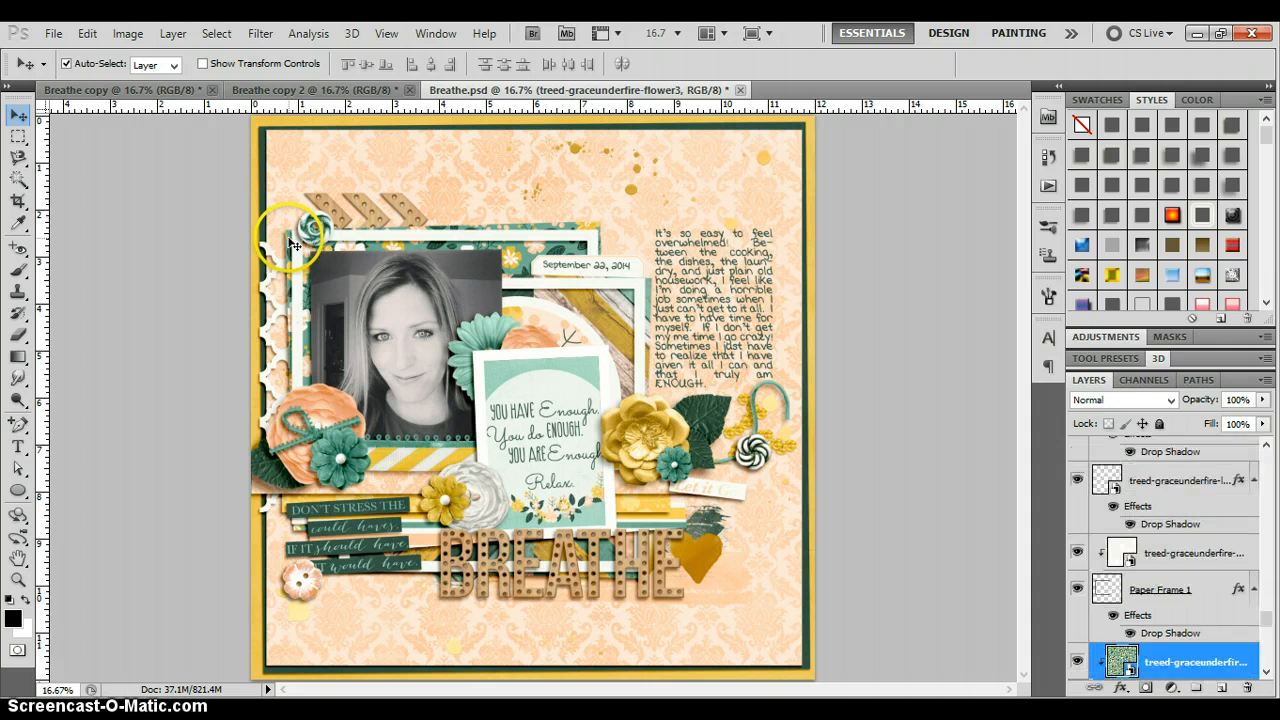
pyautogui.click(1265, 675)
pyautogui.doubleClick(1185, 484)
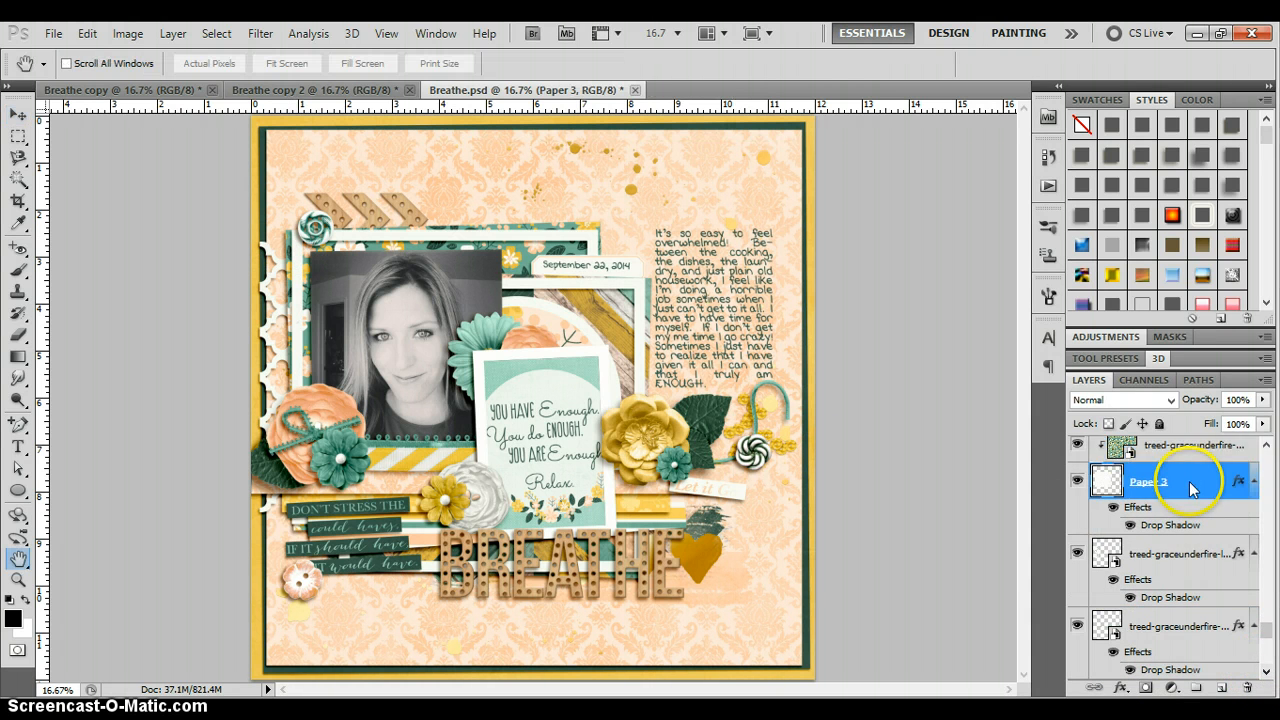
pyautogui.moveTo(1117, 183); pyautogui.dragTo(1022, 180)
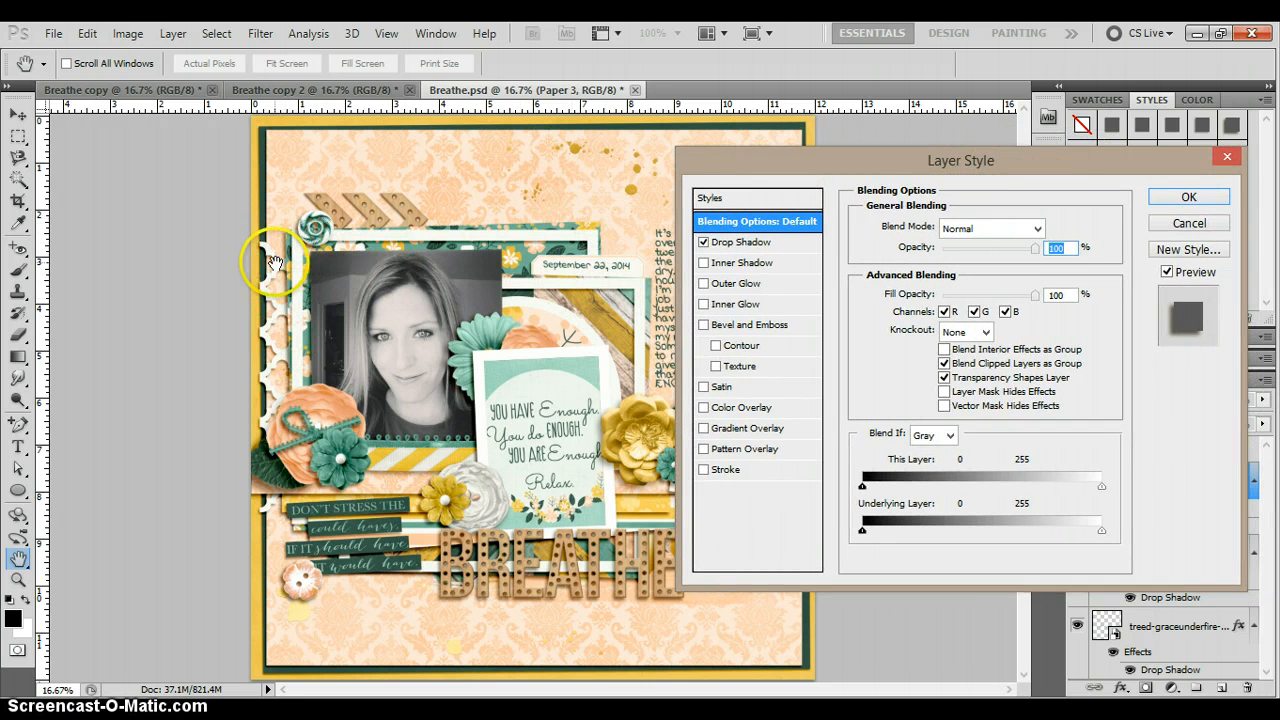
pyautogui.click(770, 245)
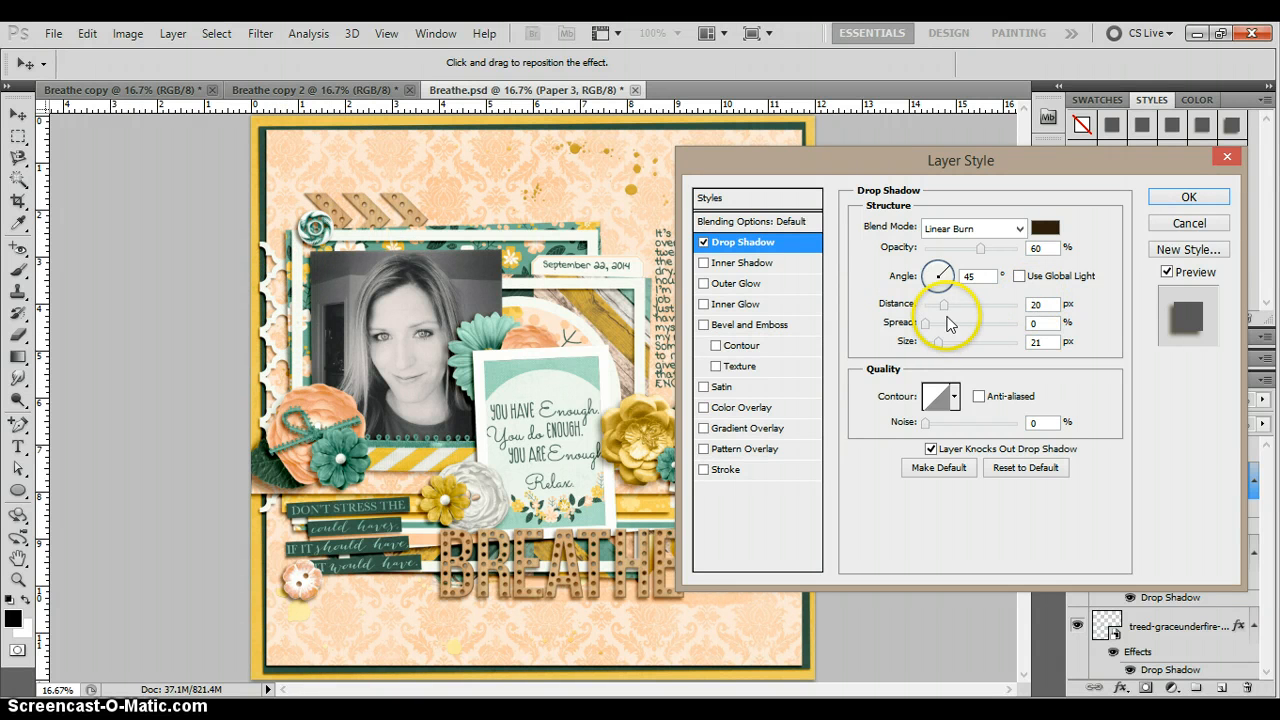
# Change the Paper 3 shadow distance to 29 px and lower its opacity for a lighter shadow
pyautogui.moveTo(944, 307); pyautogui.dragTo(934, 307)
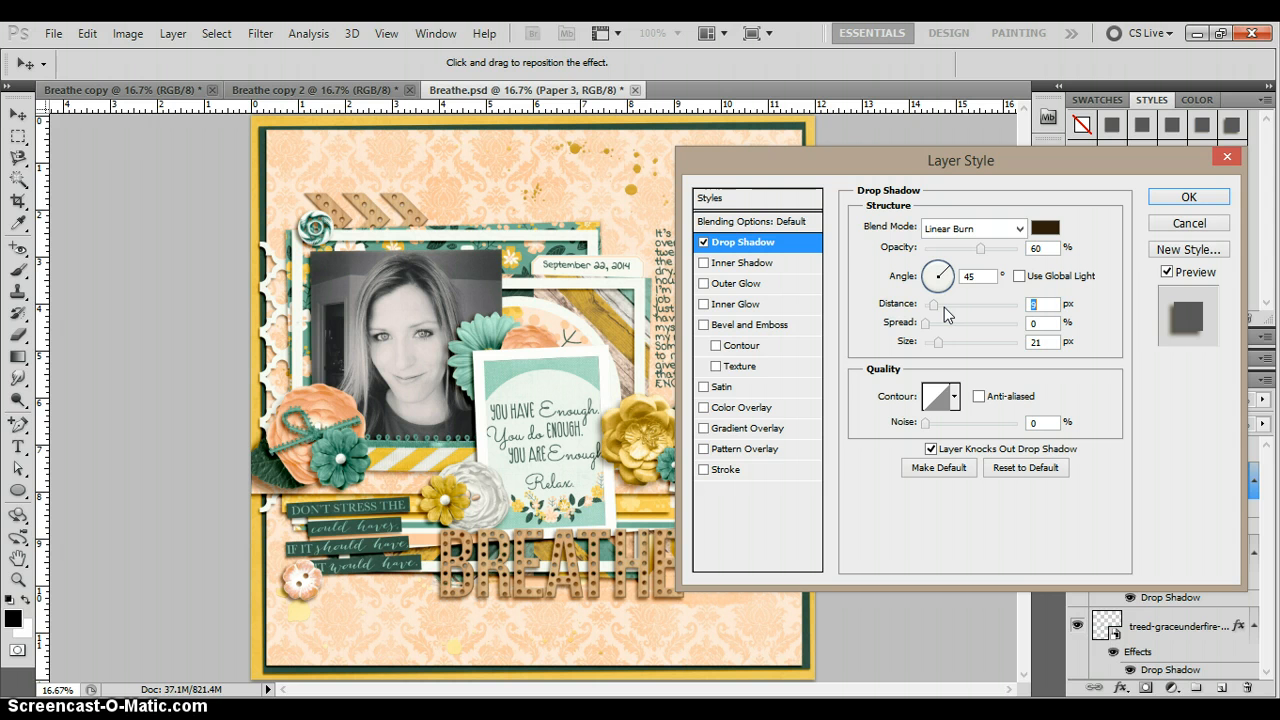
pyautogui.write('34')
pyautogui.moveTo(957, 305); pyautogui.dragTo(953, 322)
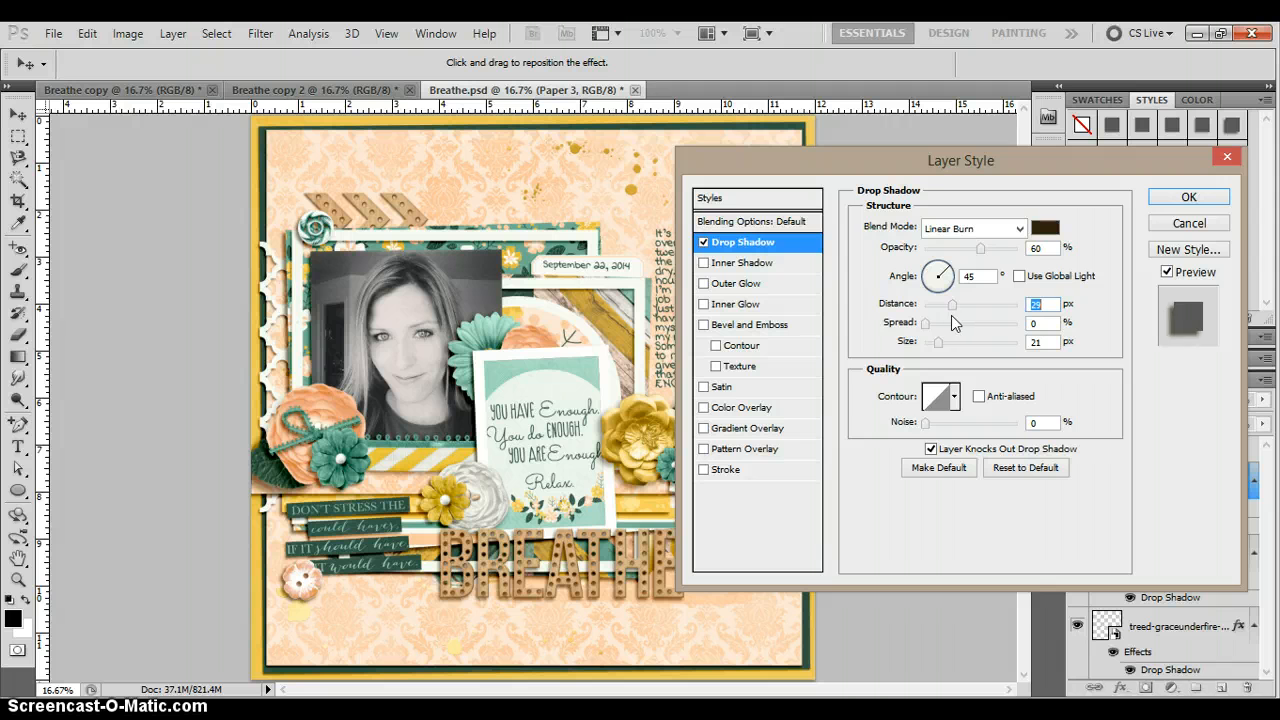
pyautogui.moveTo(914, 150); pyautogui.dragTo(829, 163)
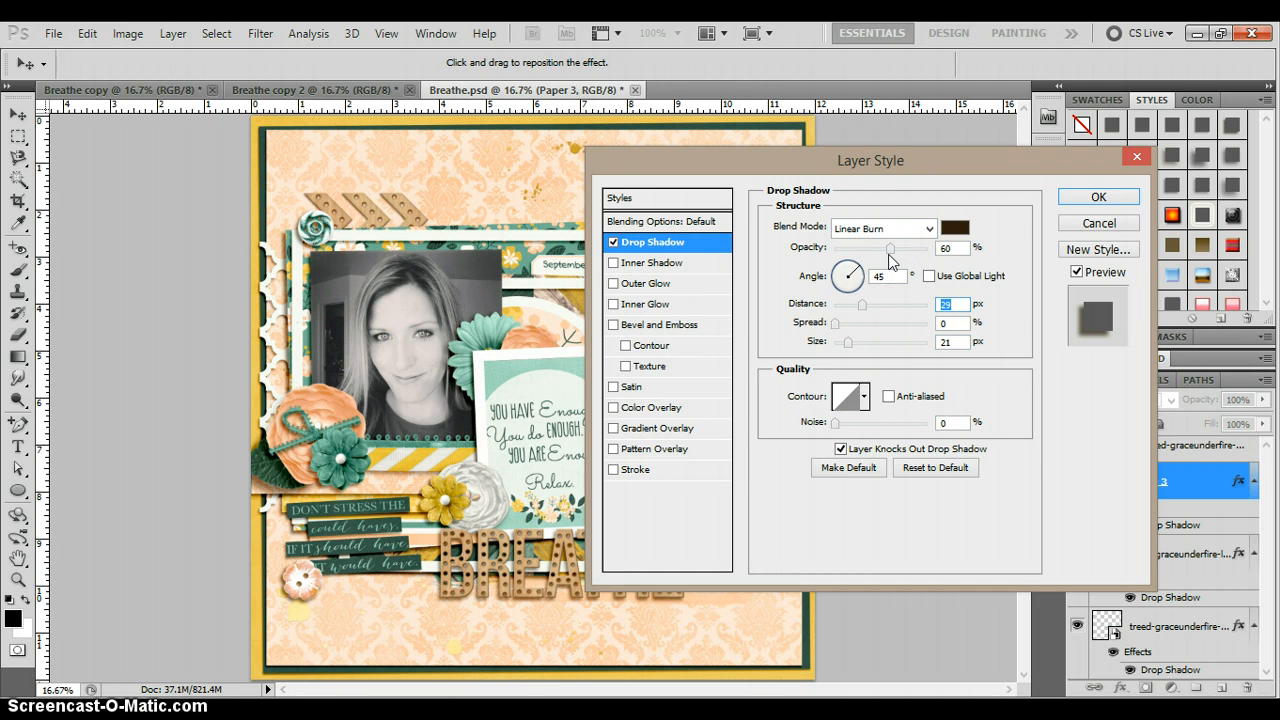
pyautogui.moveTo(890, 248)
pyautogui.mouseDown()
pyautogui.moveTo(927, 248)
pyautogui.moveTo(882, 248)
pyautogui.mouseUp()
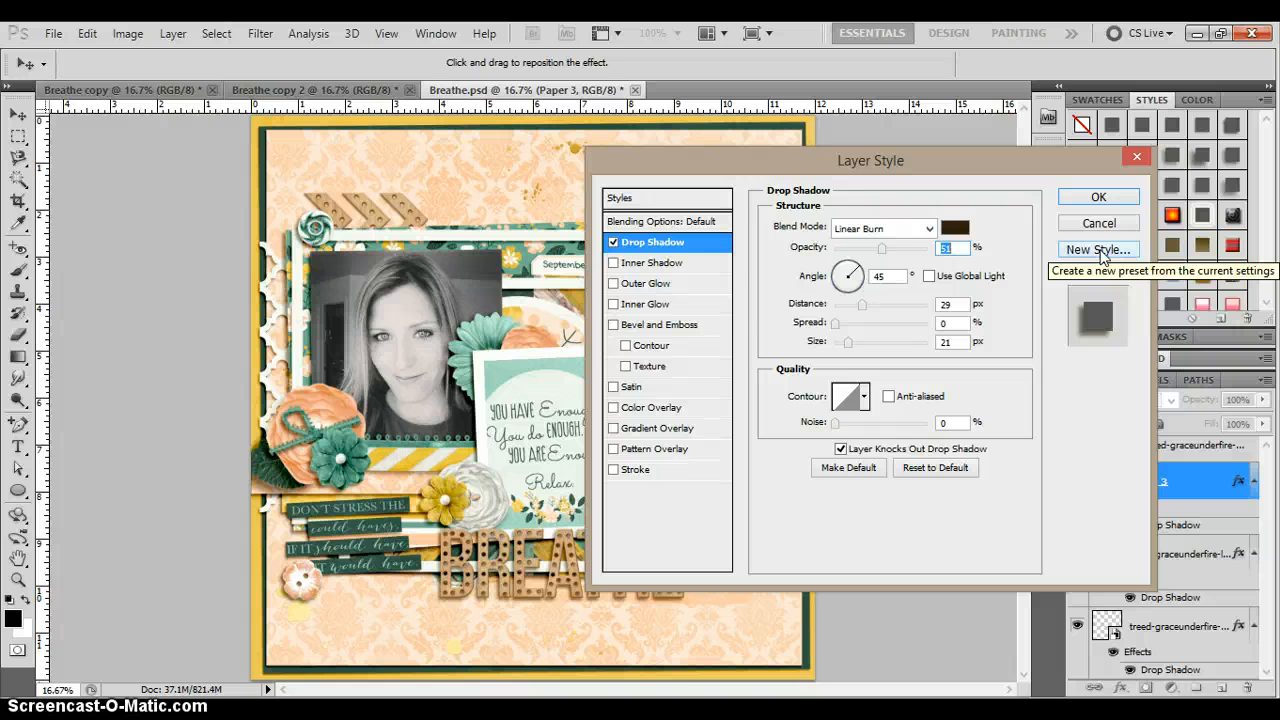
# Save the drop shadow as a new style named 'Paper Shadow' and close Layer Style
pyautogui.click(1099, 250)
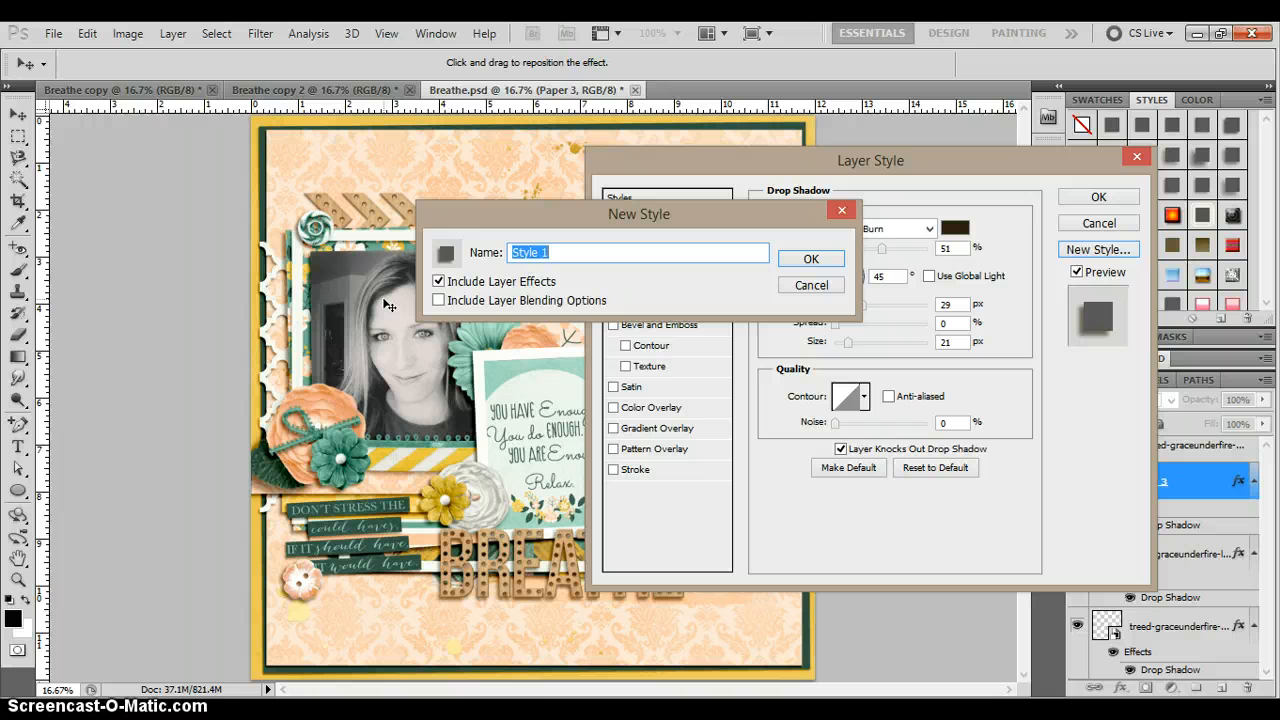
pyautogui.write('Paper Shadow')
pyautogui.click(815, 259)
pyautogui.click(1095, 198)
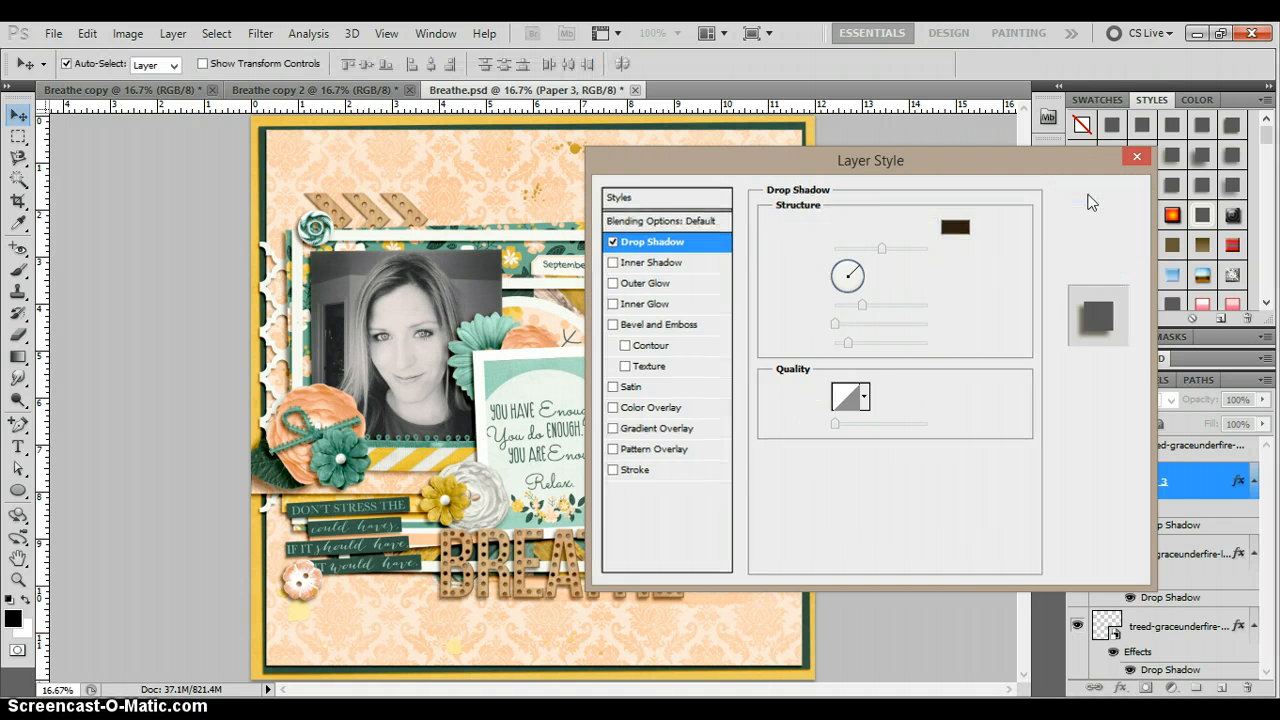
# Apply the Paper Shadow style to the Photo 2 Frame card in Breathe copy 2
pyautogui.click(1265, 135)
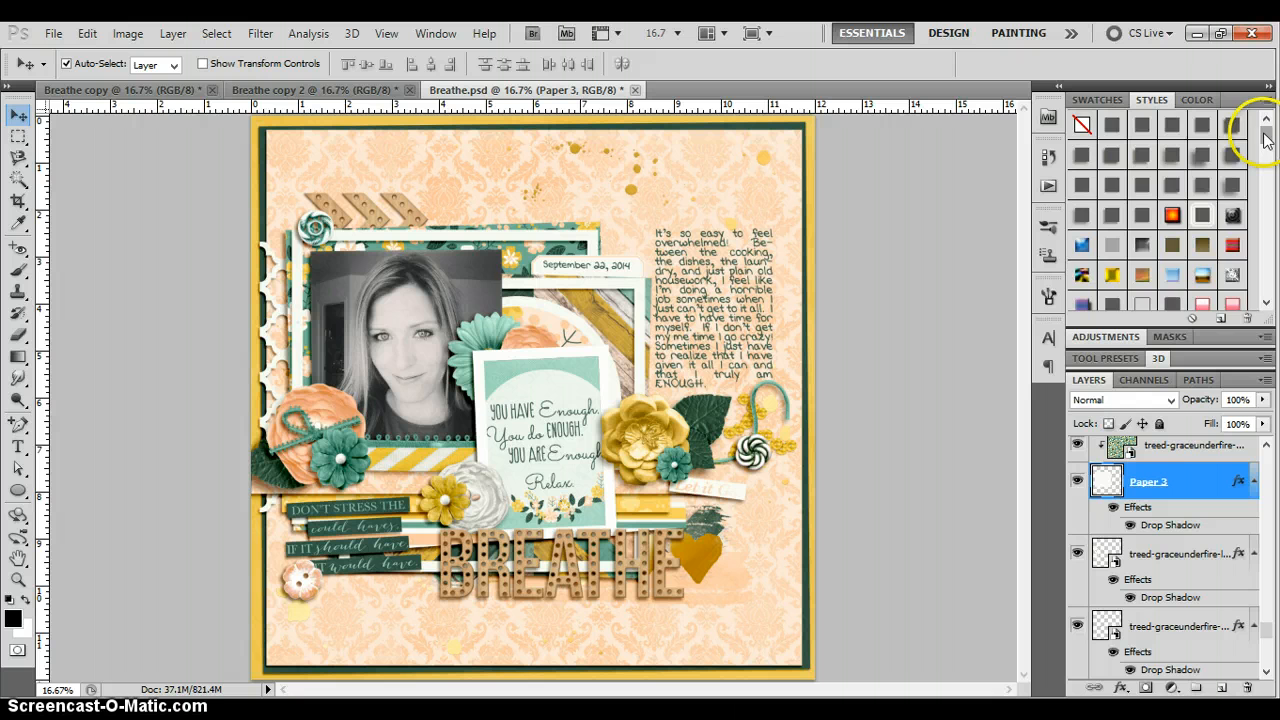
pyautogui.moveTo(1265, 138); pyautogui.dragTo(1270, 305)
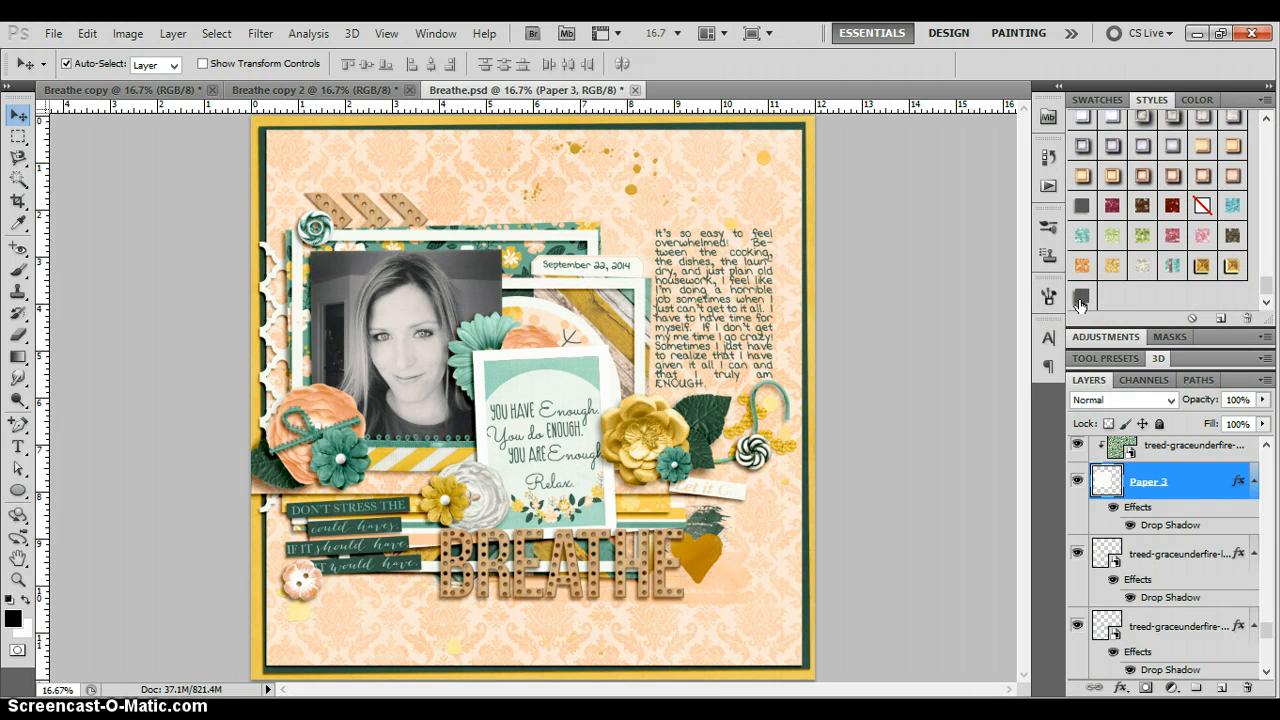
pyautogui.moveTo(1080, 303); pyautogui.dragTo(492, 363)
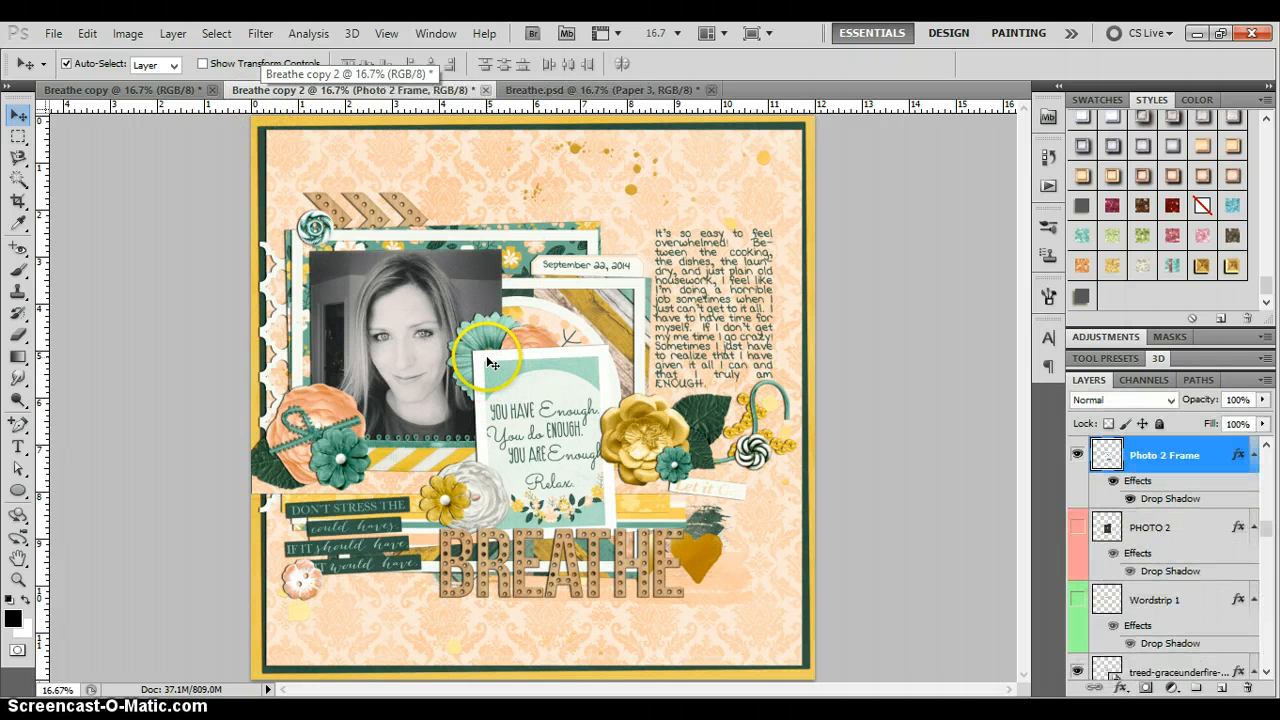
# Finish applying the style, return to Breathe.psd and select the flower left of the photo
pyautogui.click(1081, 297)
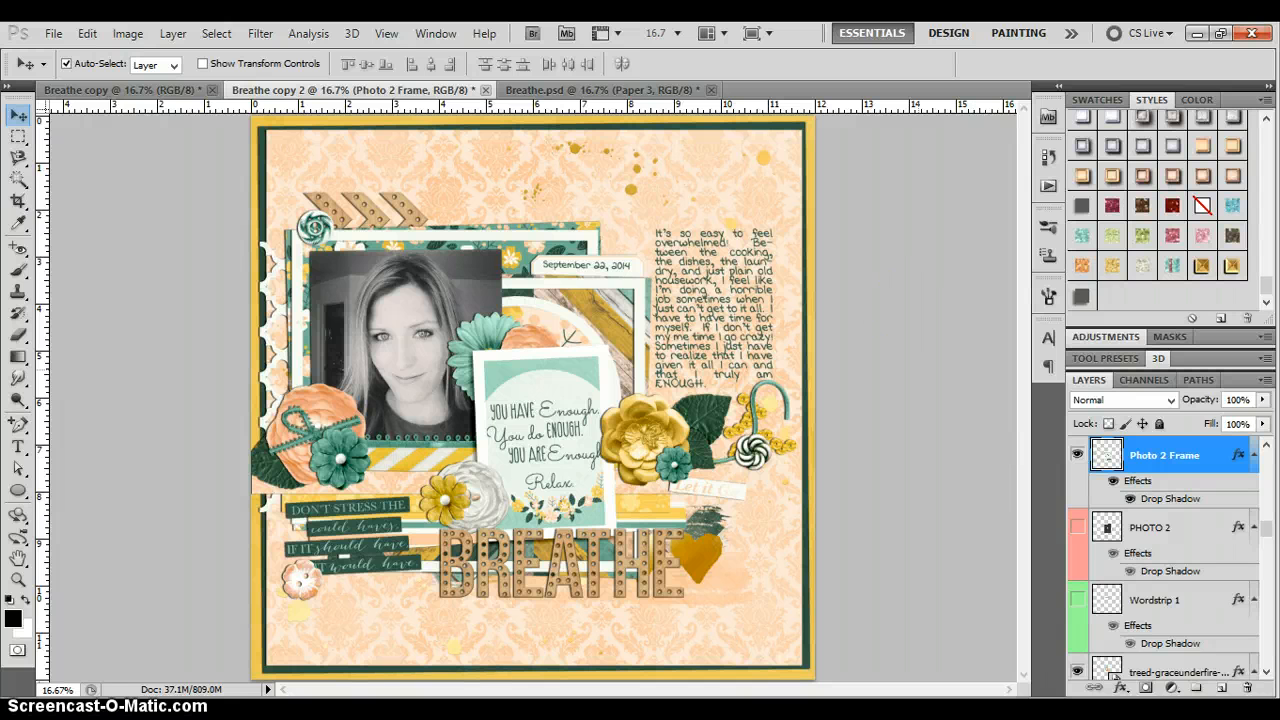
pyautogui.click(596, 90)
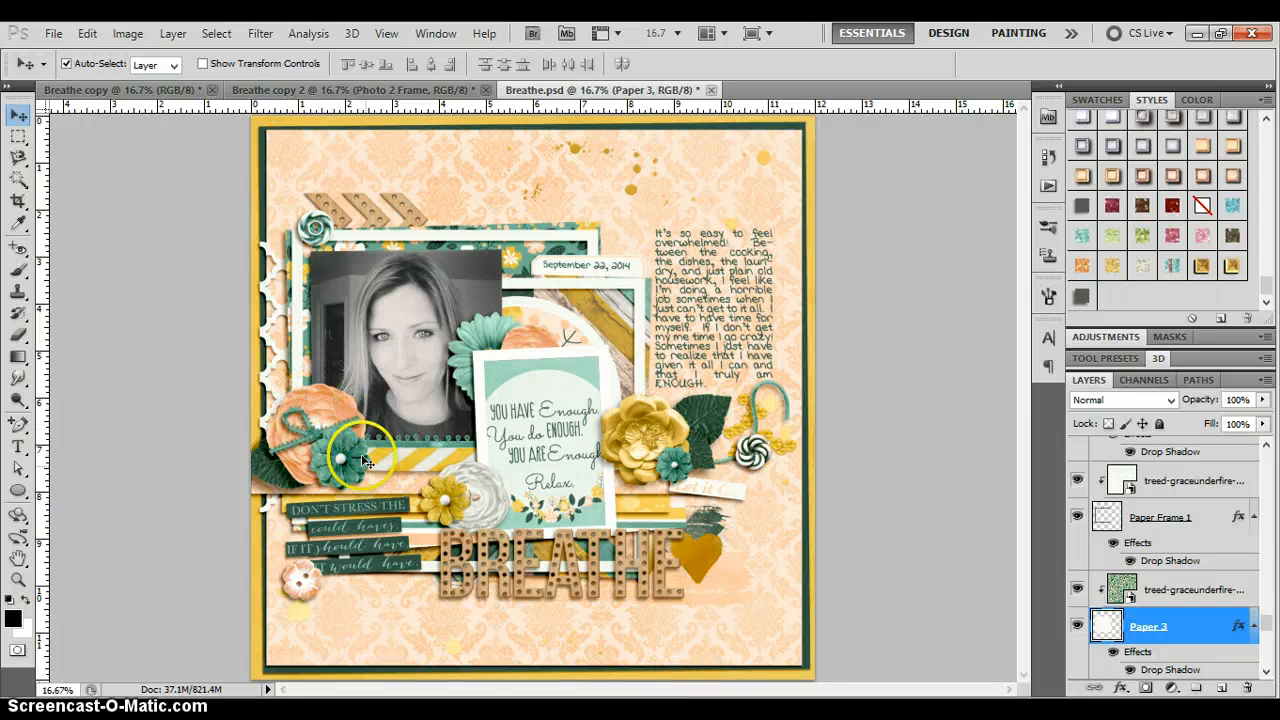
pyautogui.click(322, 400)
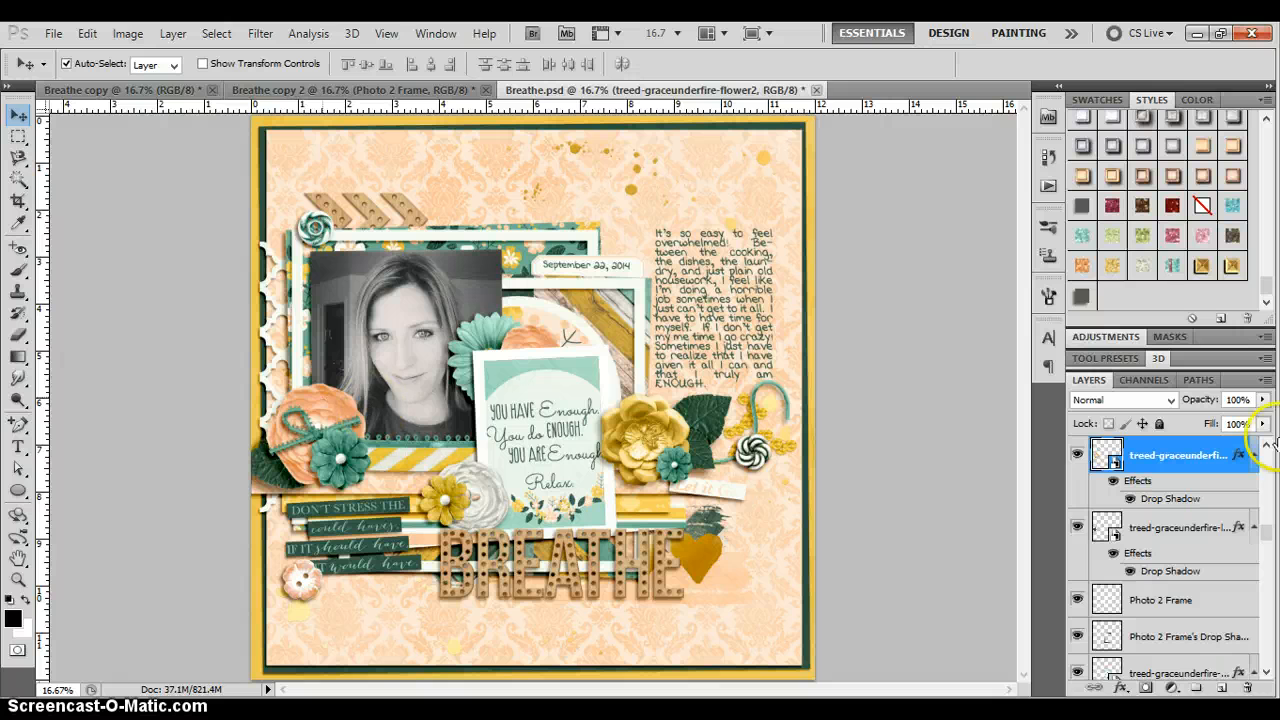
# Set the flower2 drop shadow to 59 px distance and 76 px size, keeping Linear Burn at 22%
pyautogui.doubleClick(1185, 482)
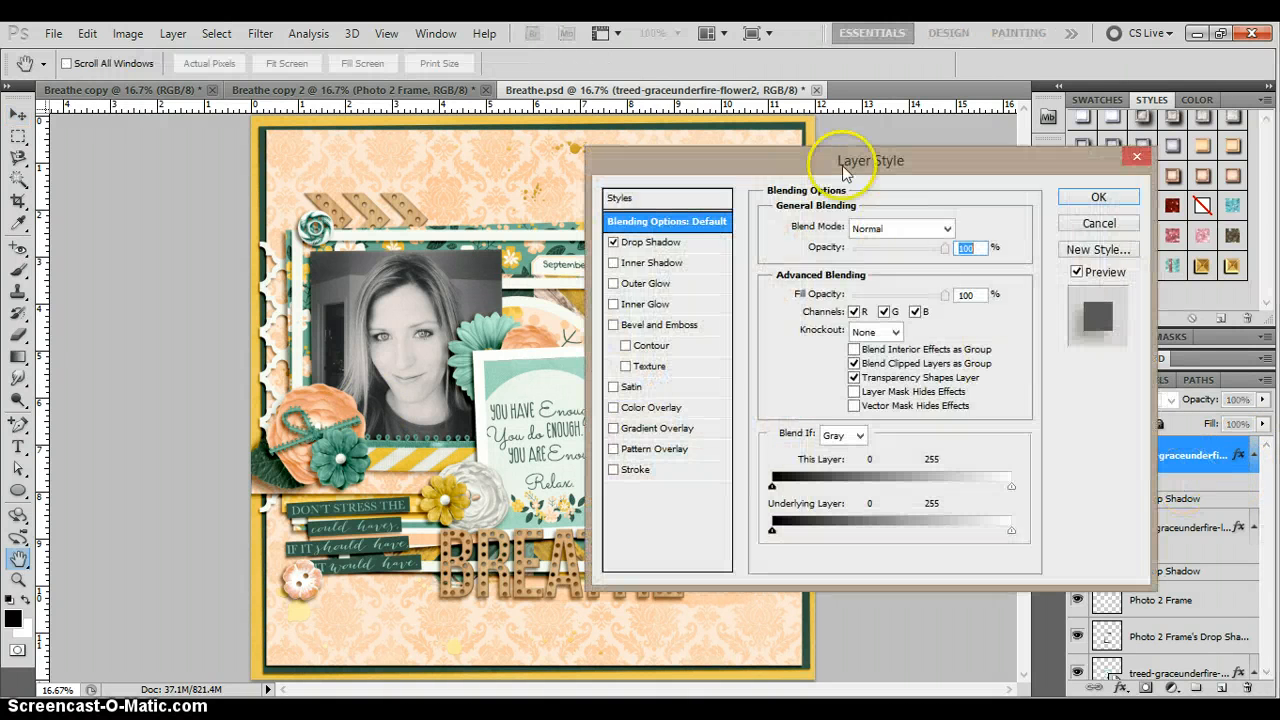
pyautogui.click(650, 242)
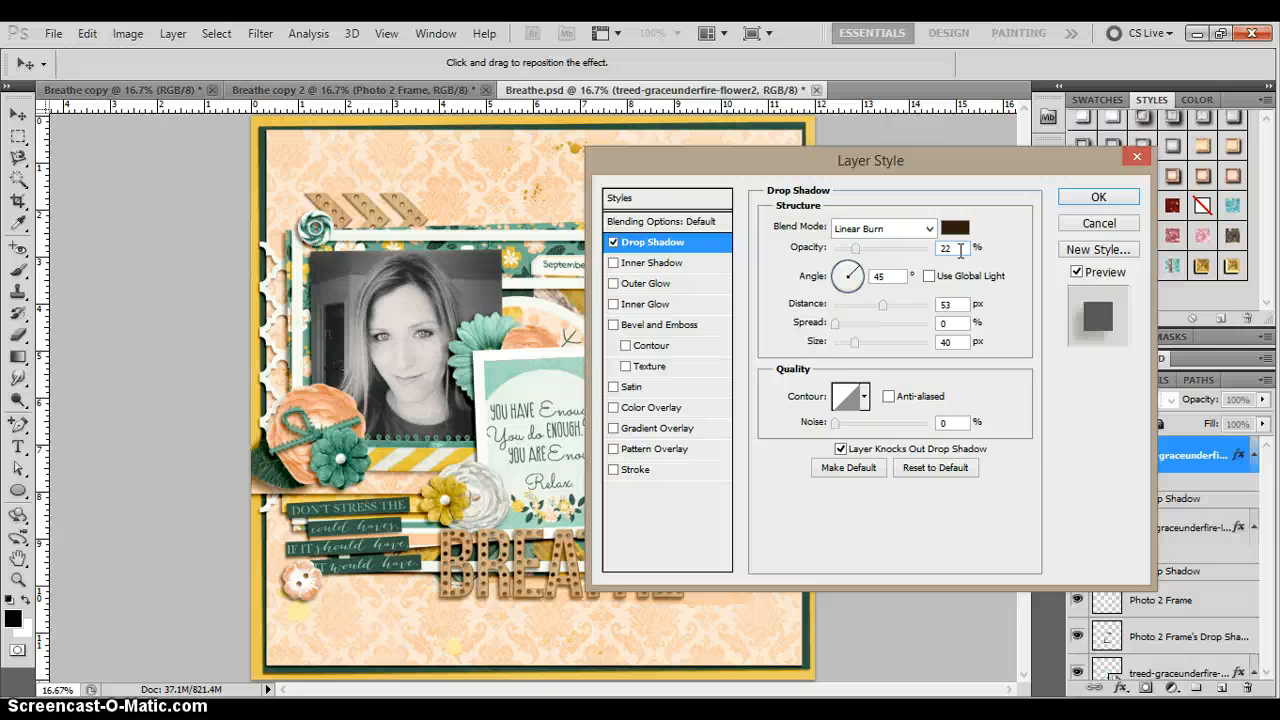
pyautogui.click(895, 276)
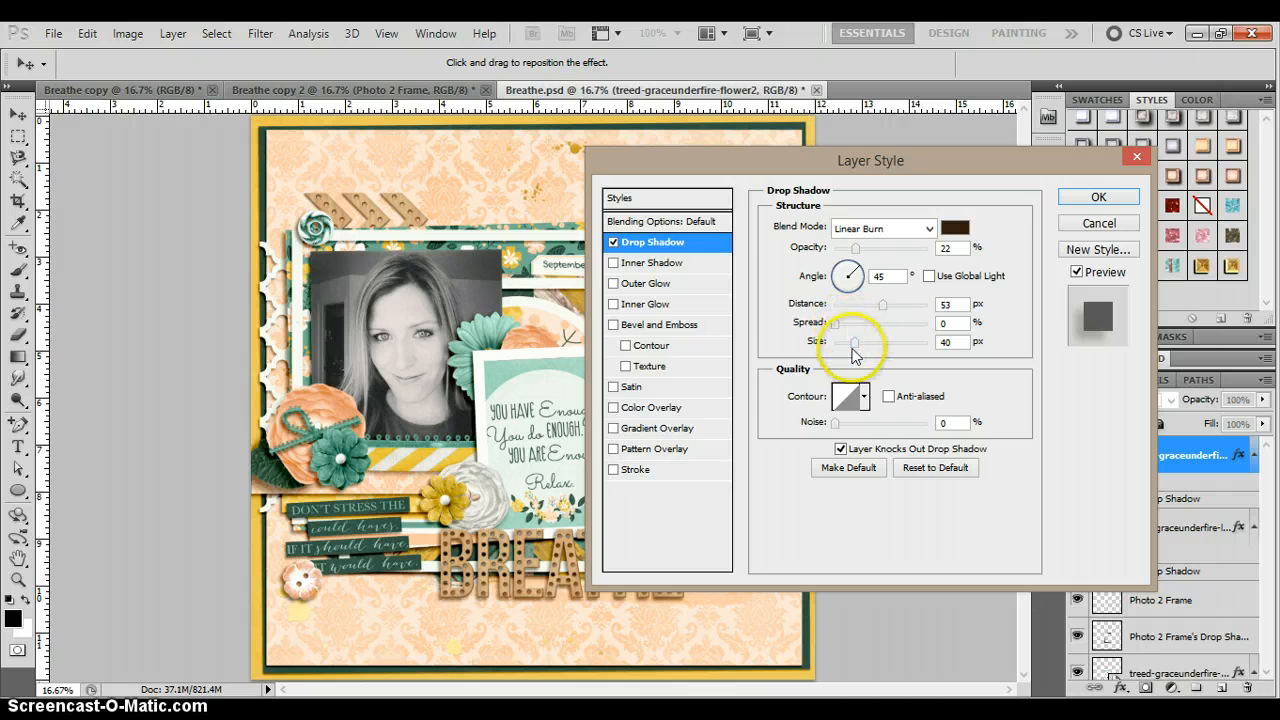
pyautogui.moveTo(855, 350); pyautogui.dragTo(889, 306)
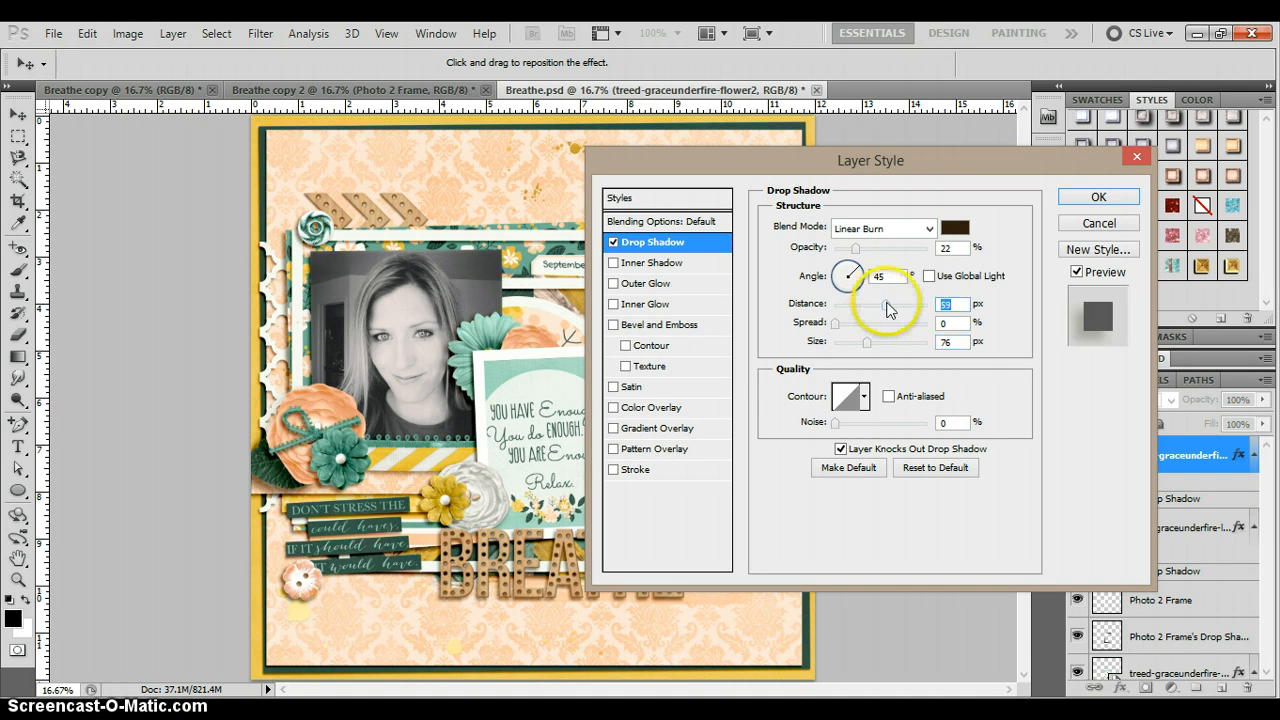
# Save the flower shadow as the 'Large Flower Shadow' style and apply it to flower2
pyautogui.click(1099, 250)
pyautogui.write('Large Flower Sha')
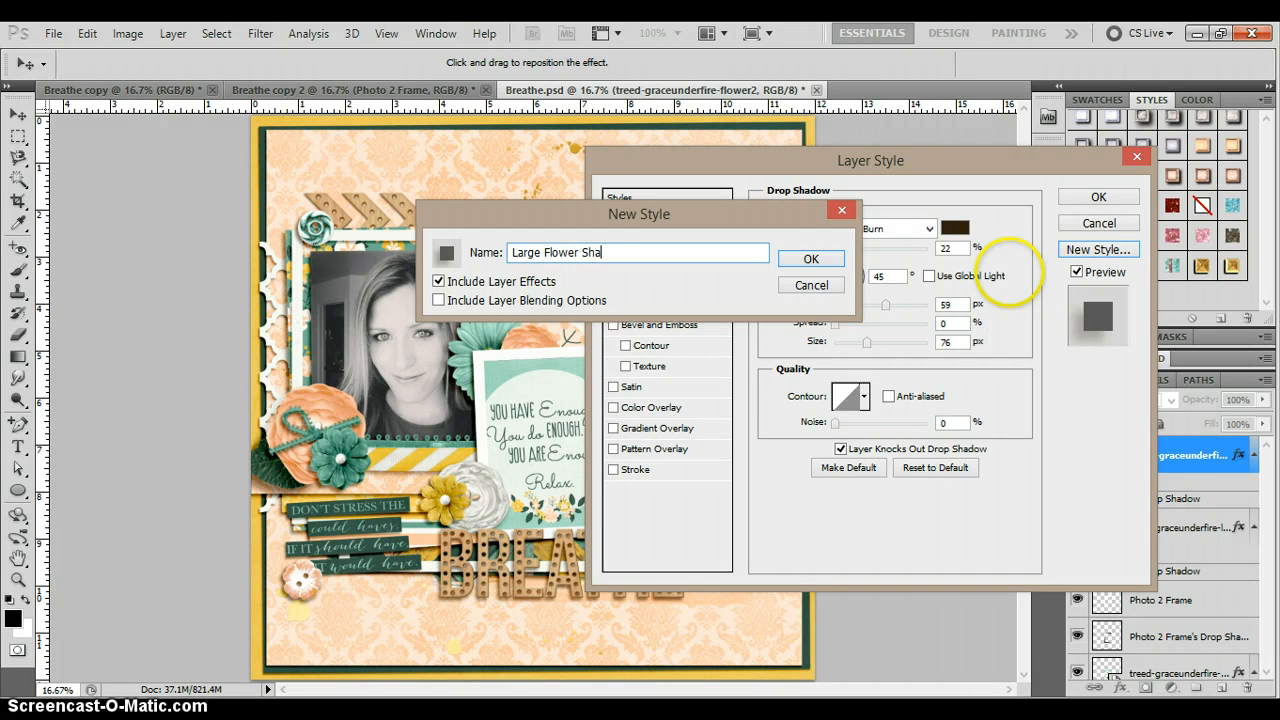
pyautogui.write('dow')
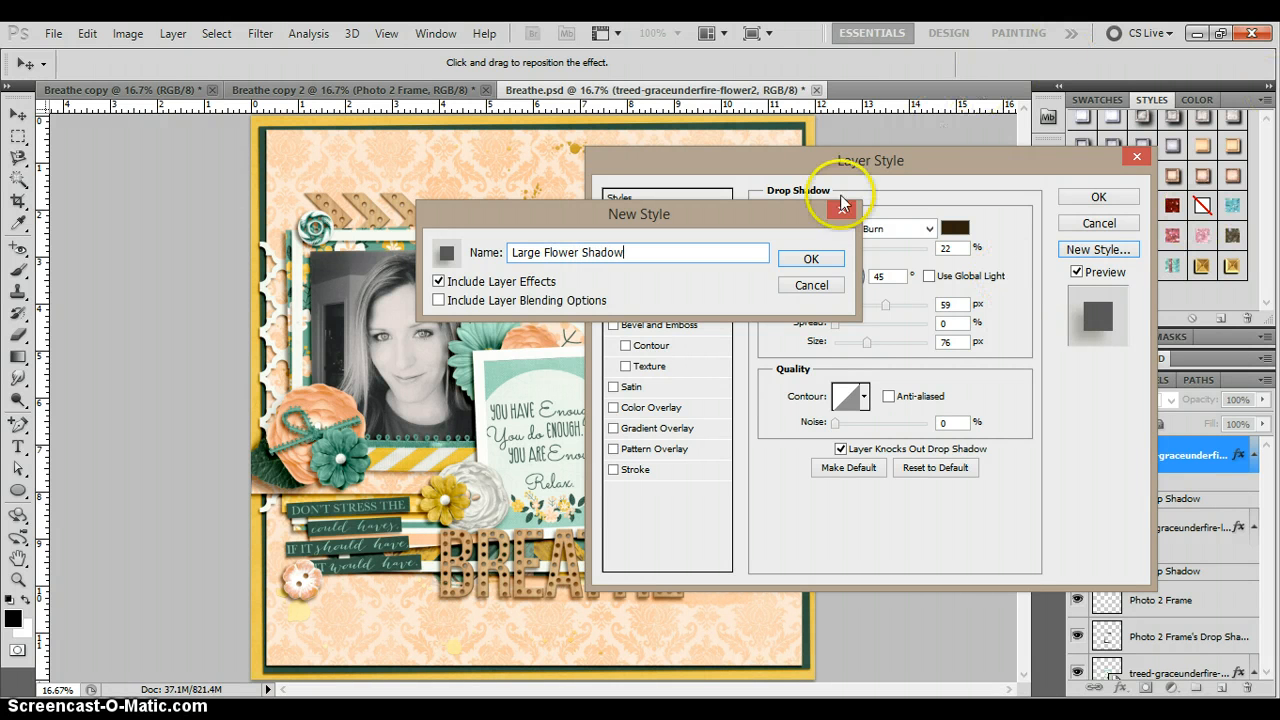
pyautogui.click(810, 259)
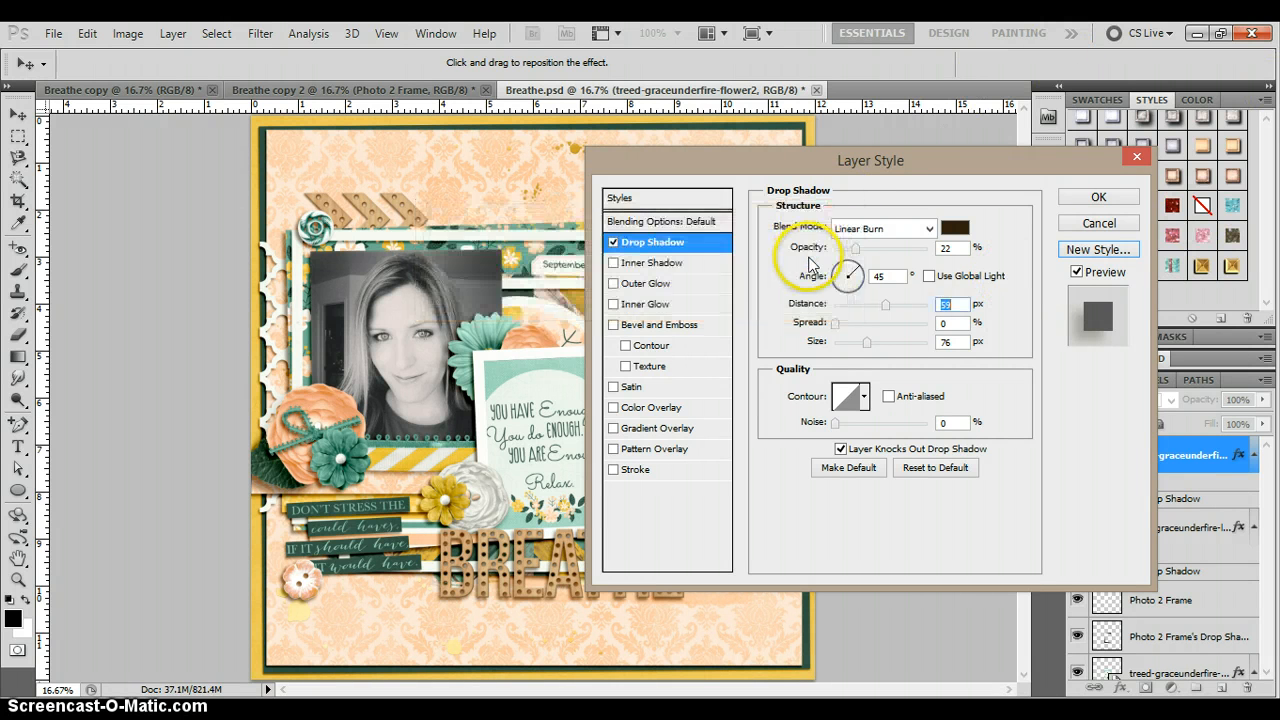
pyautogui.click(1080, 199)
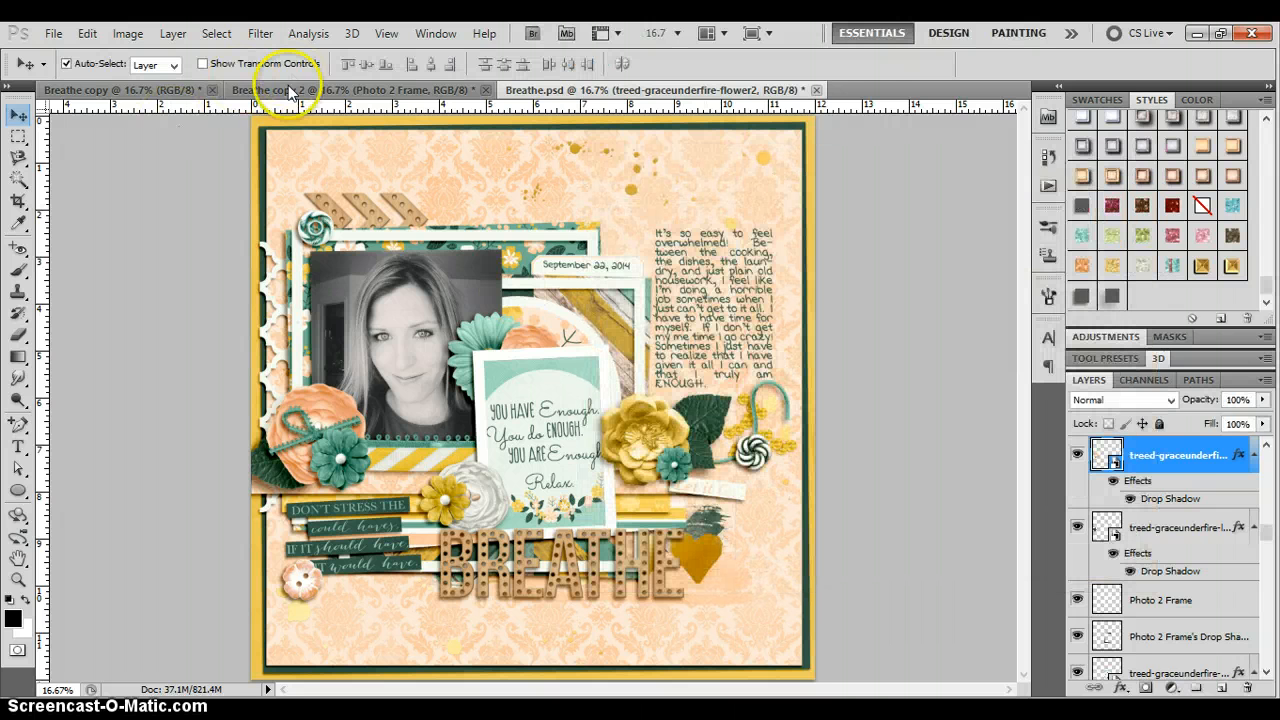
# Give four flowers in Breathe copy 2 the Large Flower Shadow style, then briefly compare with Breathe.psd
pyautogui.click(286, 90)
pyautogui.click(288, 480)
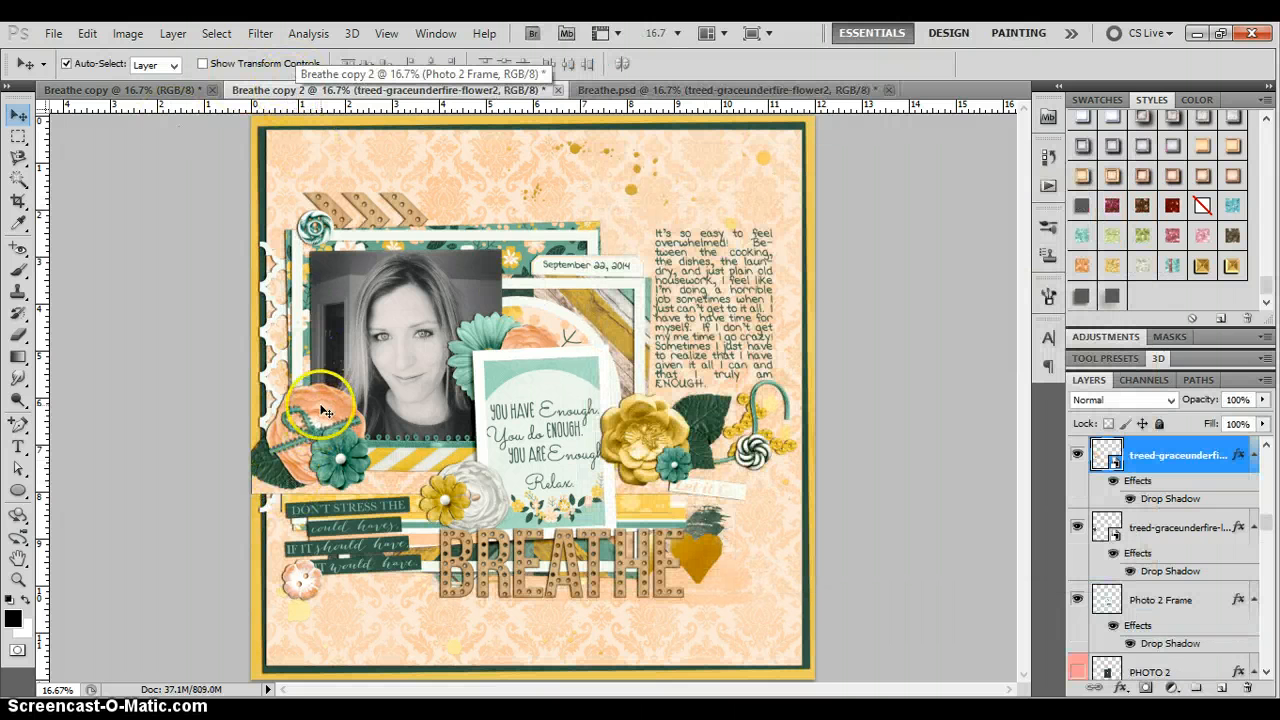
pyautogui.click(1112, 297)
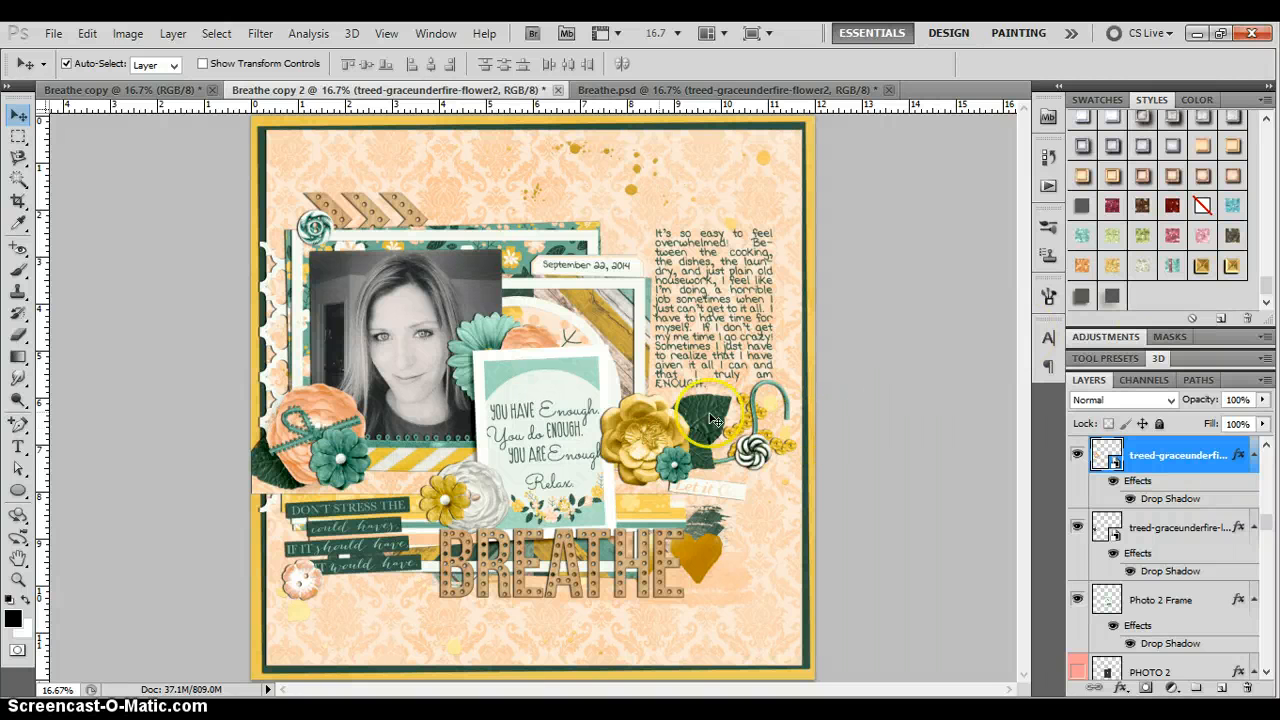
pyautogui.click(648, 422)
pyautogui.click(1110, 296)
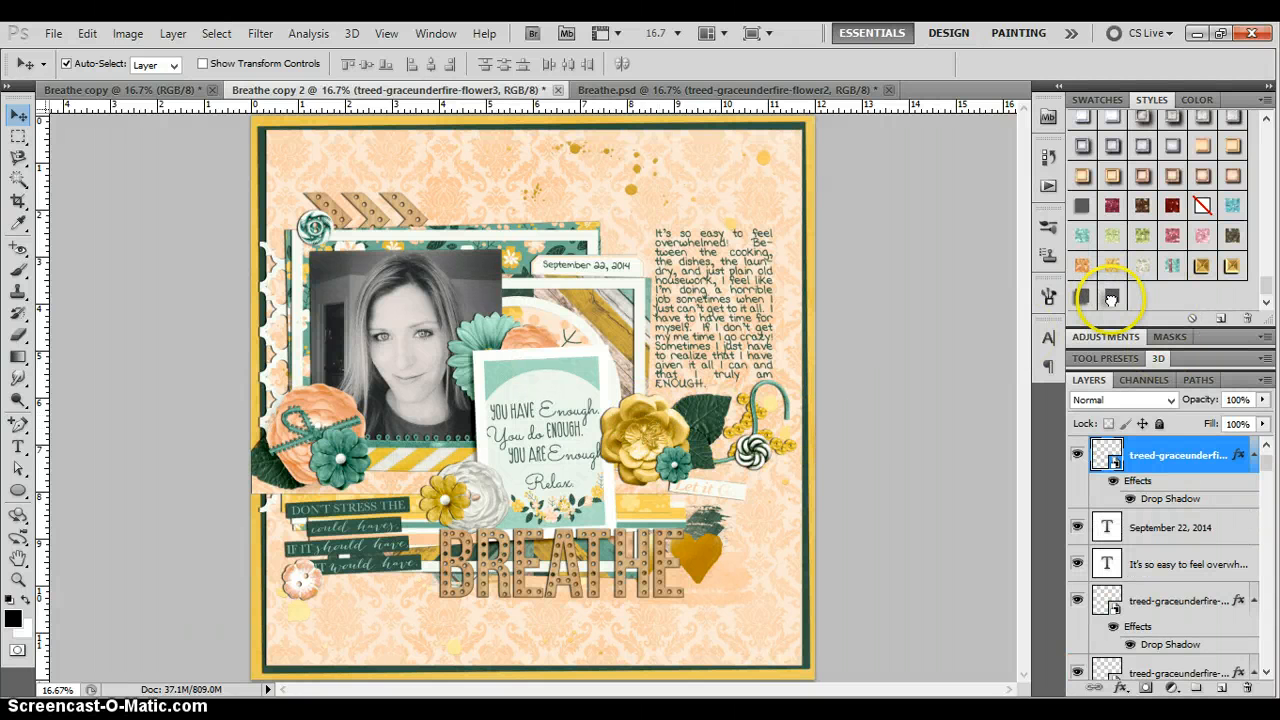
pyautogui.click(470, 328)
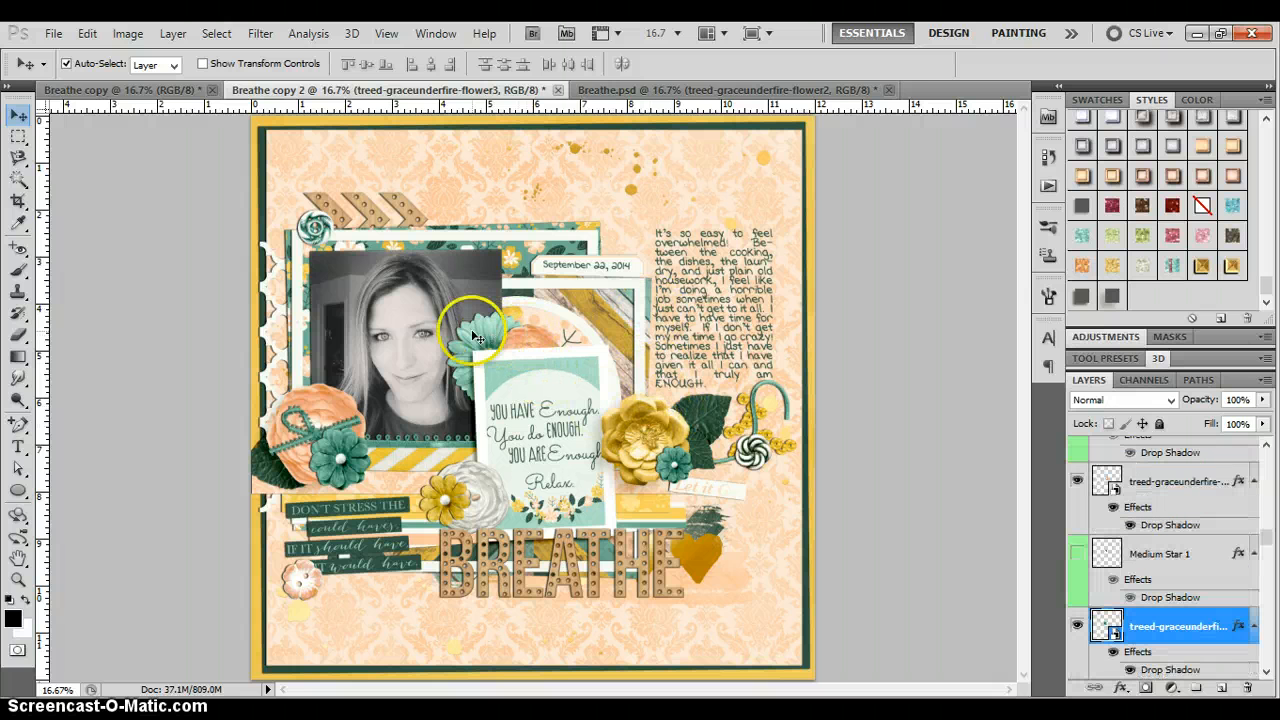
pyautogui.click(1108, 294)
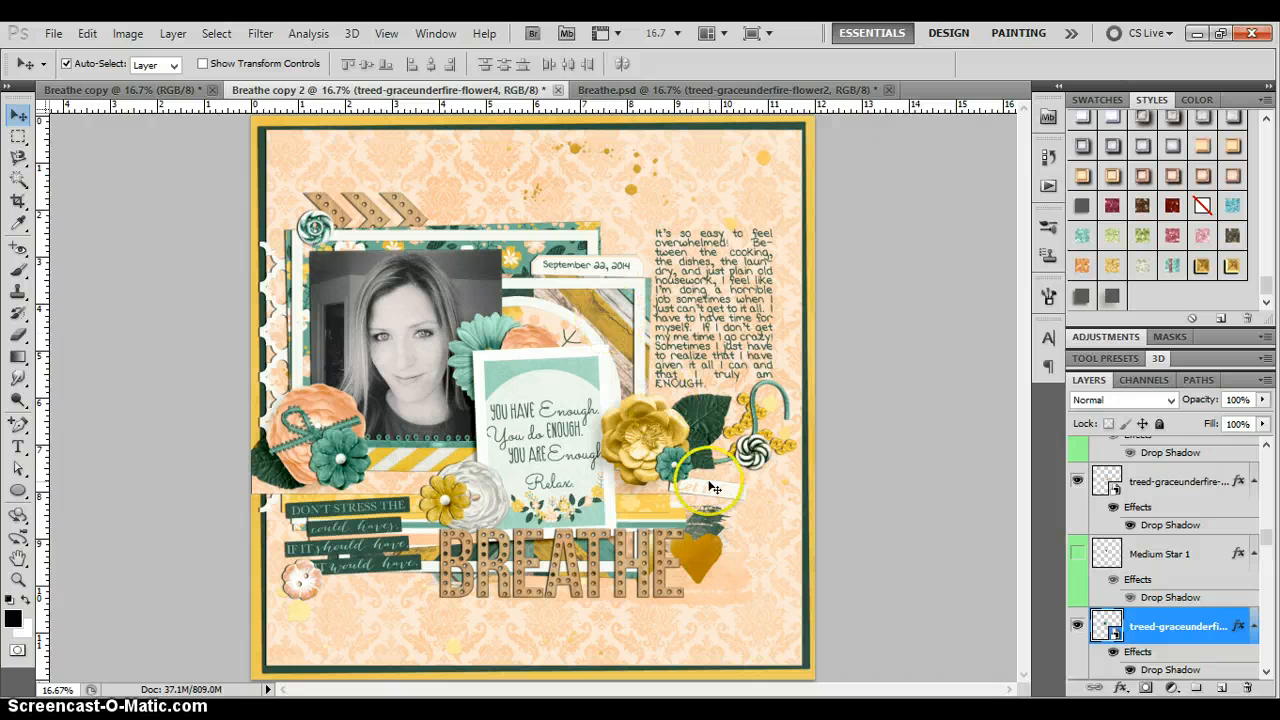
pyautogui.click(432, 498)
pyautogui.click(1113, 296)
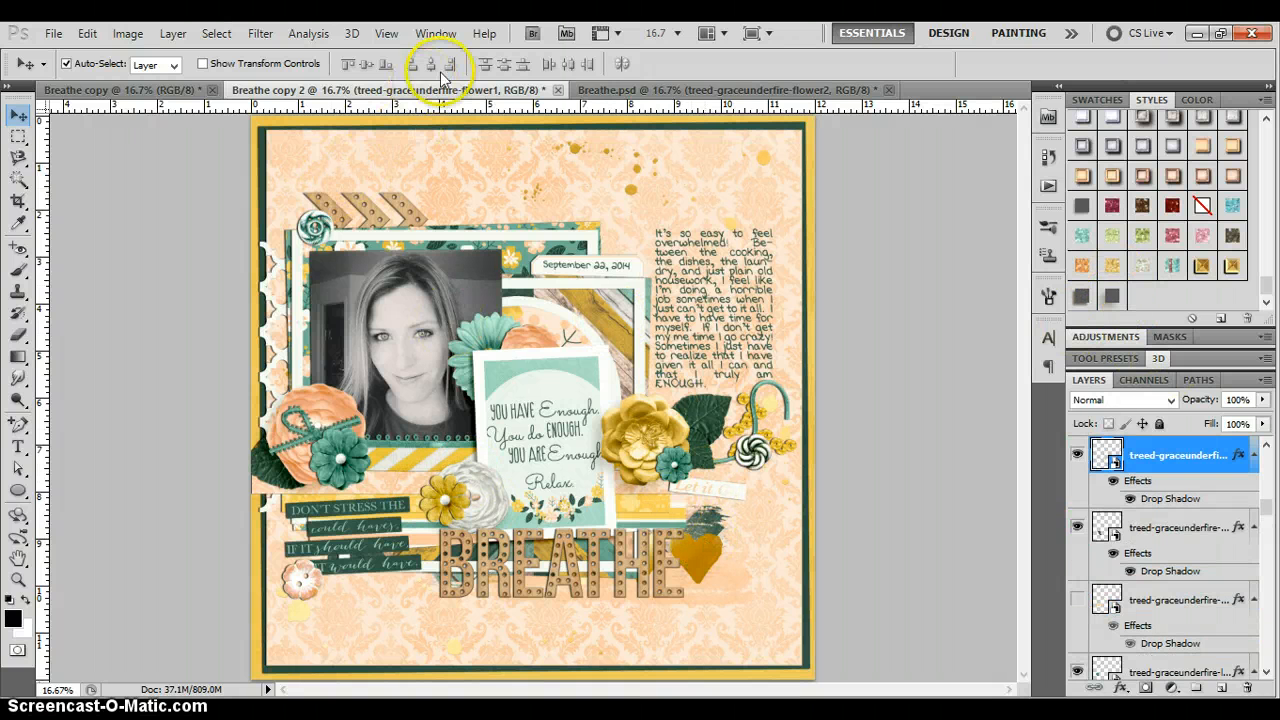
pyautogui.click(607, 92)
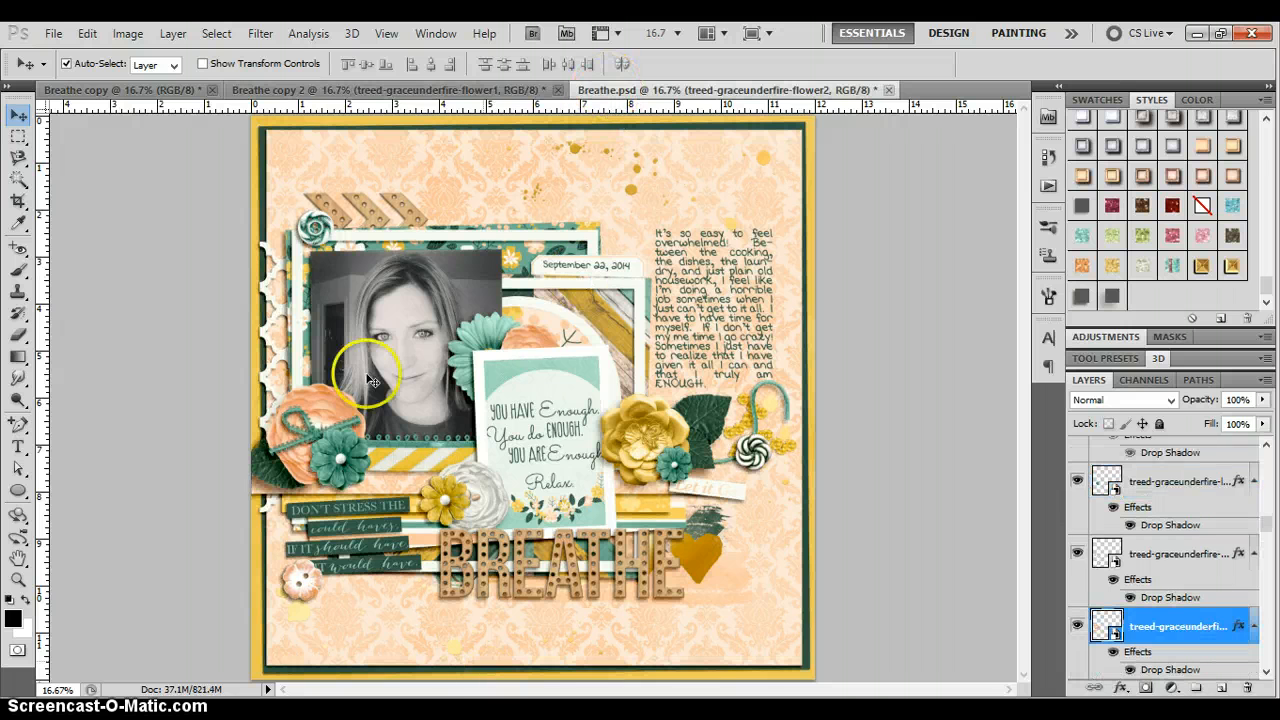
pyautogui.click(355, 89)
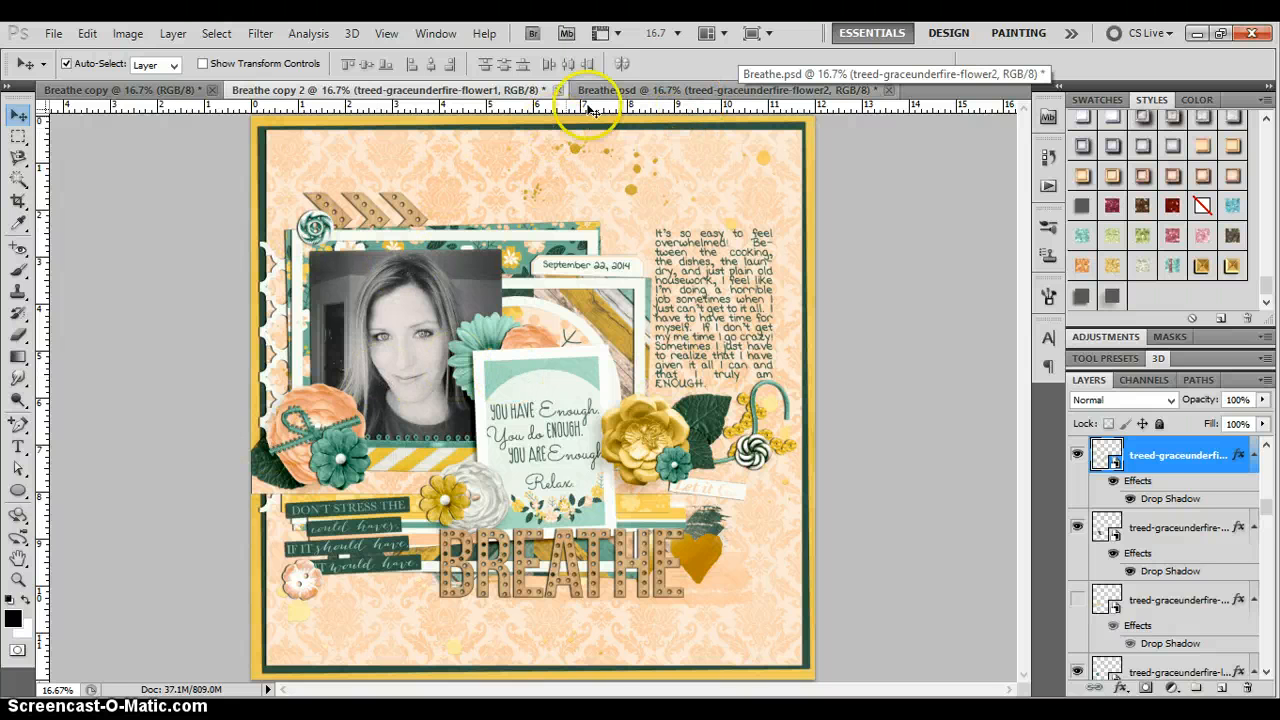
# Switch to Breathe.psd to compare it with the restyled Breathe copy 2
pyautogui.click(622, 92)
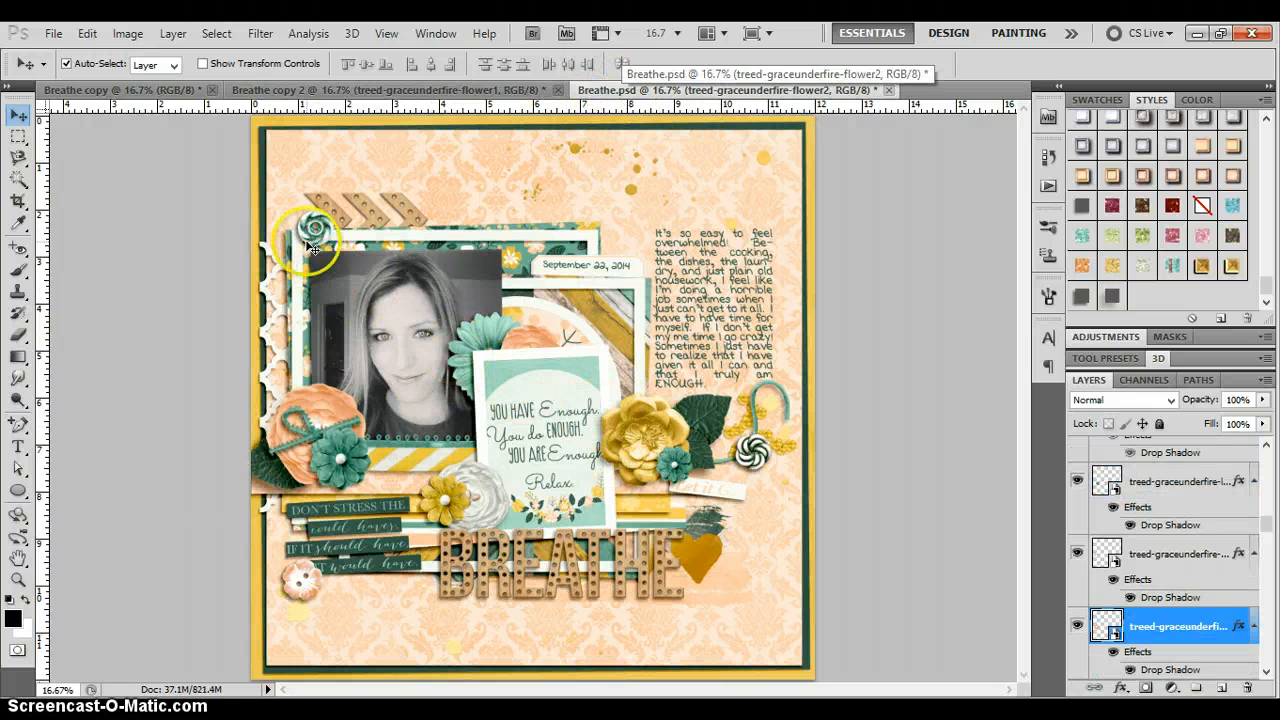